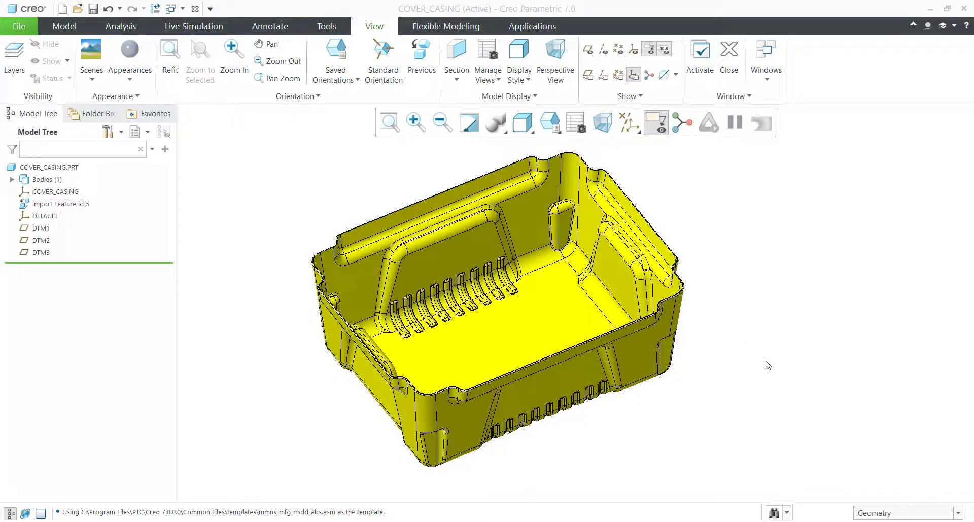
Examine the cover casing's ribs, rounded corners and inner and outer walls, and restore the saved ISO V1 view.
mouse_move(769, 365)
middle_down()
mouse_move(805, 363)
mouse_move(780, 360)
middle_up()
mouse_move(625, 289)
middle_down()
mouse_move(633, 327)
mouse_move(614, 279)
mouse_move(629, 283)
mouse_move(623, 297)
mouse_move(530, 303)
middle_up()
scroll(494, 284, up, 8)
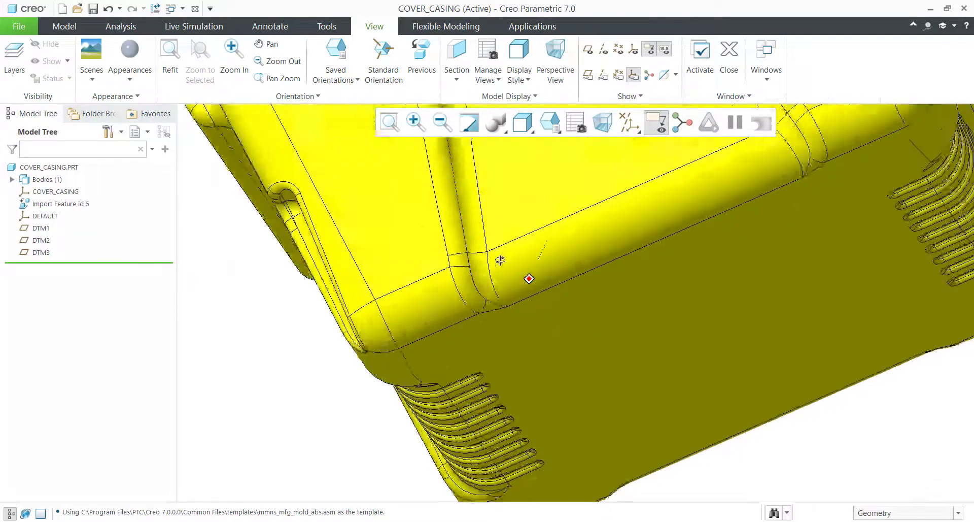
middle_drag(500, 260, 583, 273)
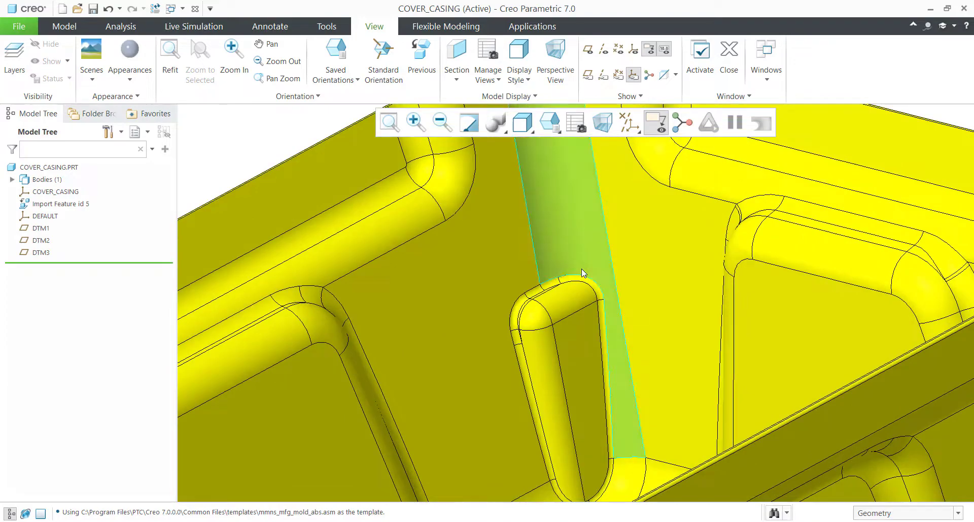
scroll(499, 248, up, 4)
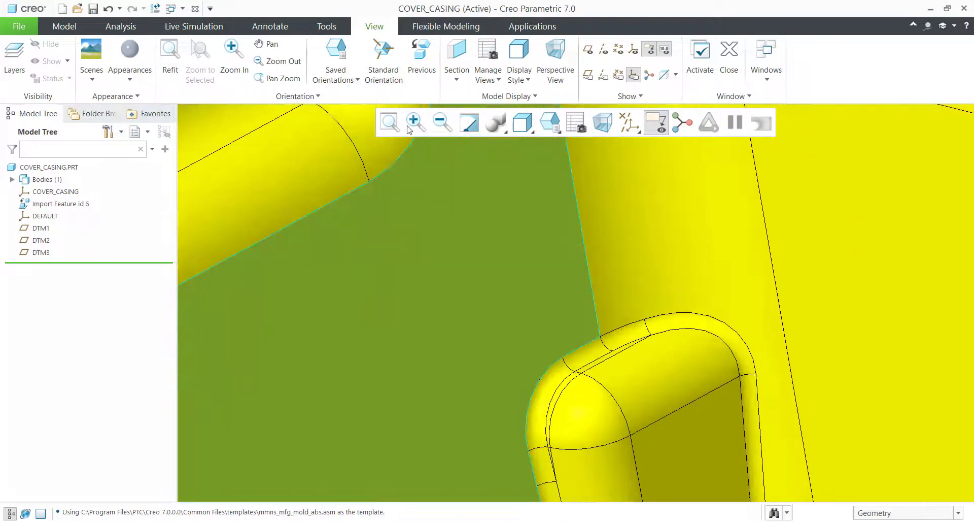
click(390, 122)
middle_drag(556, 259, 568, 174)
click(549, 123)
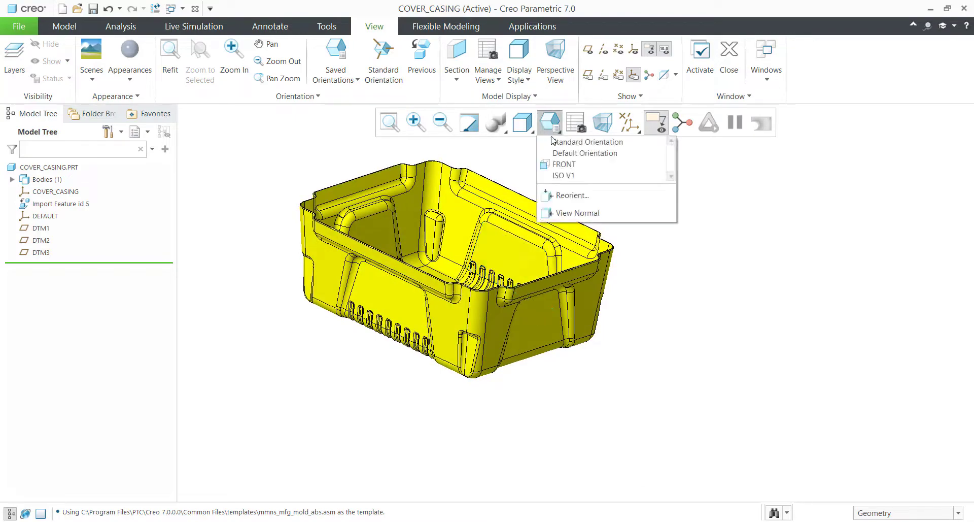
click(579, 177)
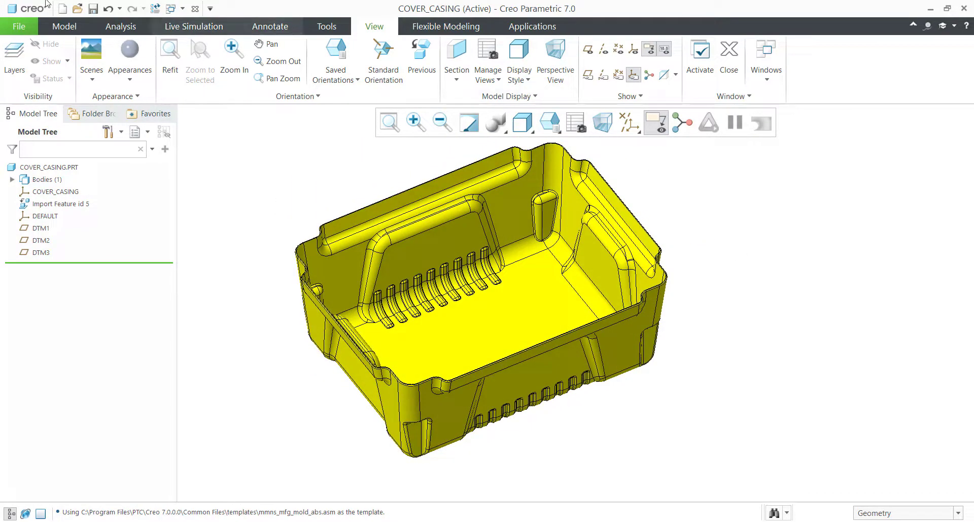
Create a new mold cavity manufacturing model from the mmns_mfg_mold_abs template instead of the default one, and maximize its window.
click(62, 8)
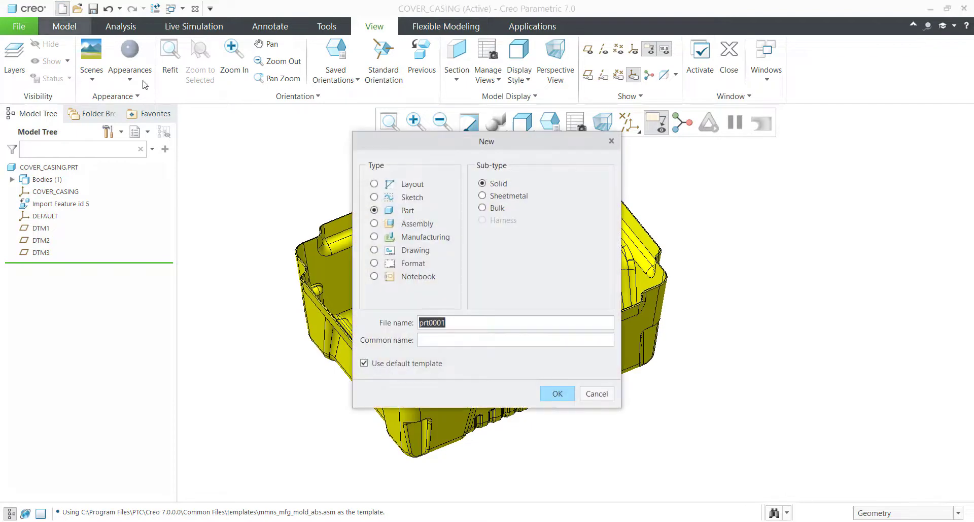
click(444, 240)
click(522, 246)
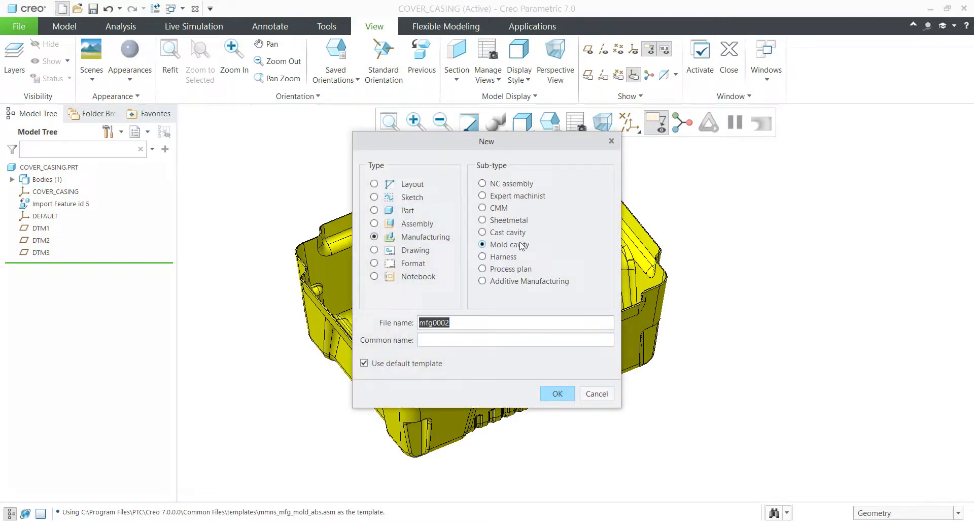
click(436, 363)
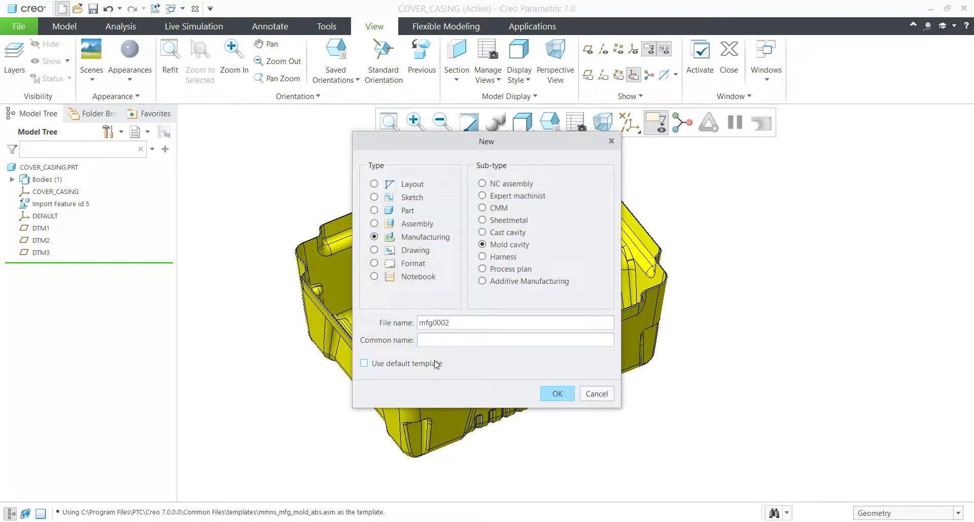
click(557, 394)
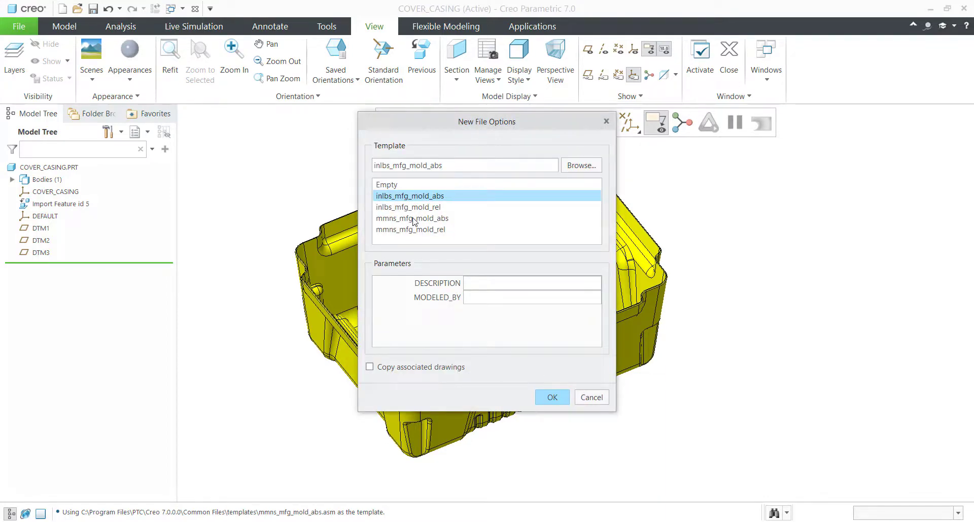
click(429, 219)
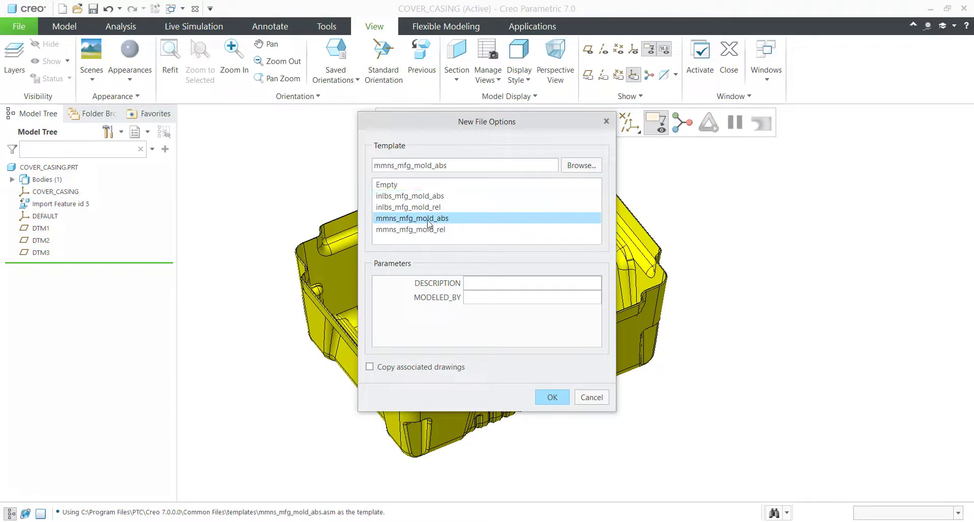
click(548, 394)
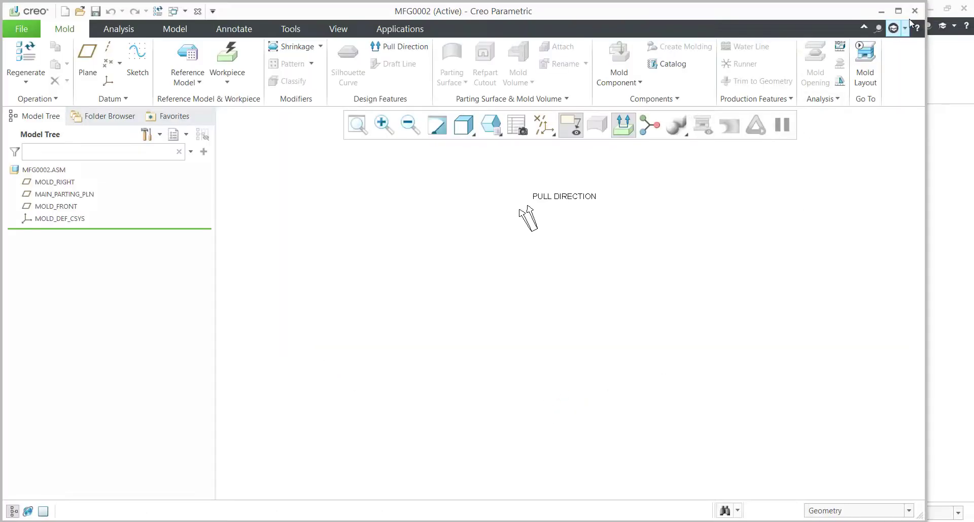
click(899, 10)
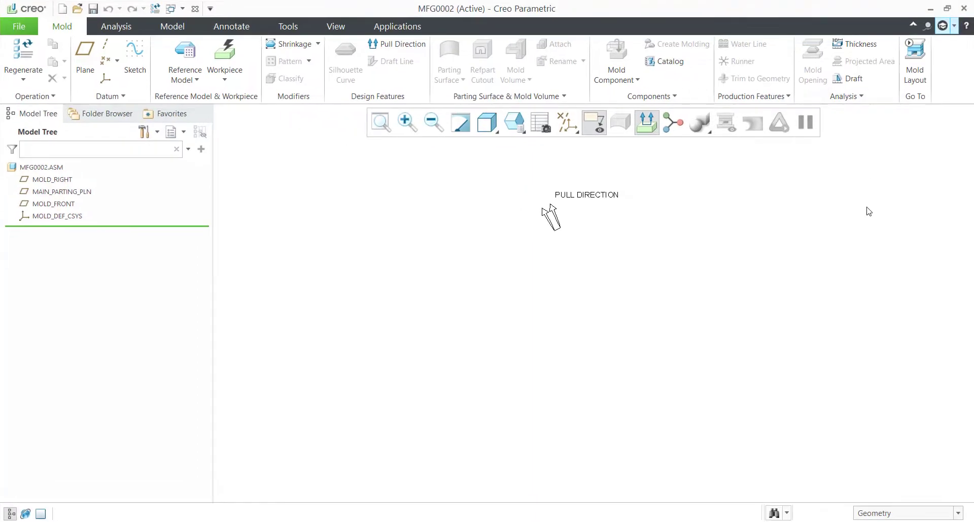
Load cover_casing.prt as the mold's reference model, using the Same model reference type.
click(179, 82)
click(214, 95)
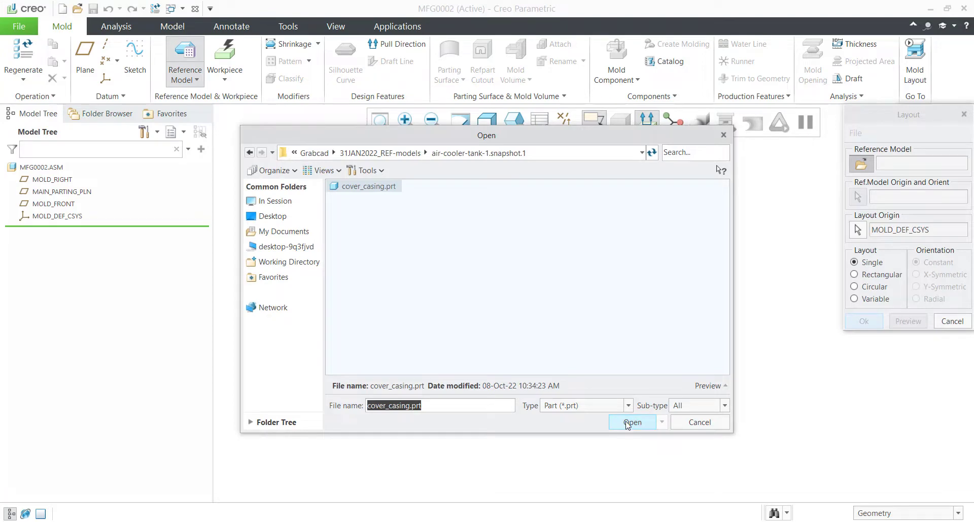
click(629, 422)
click(759, 180)
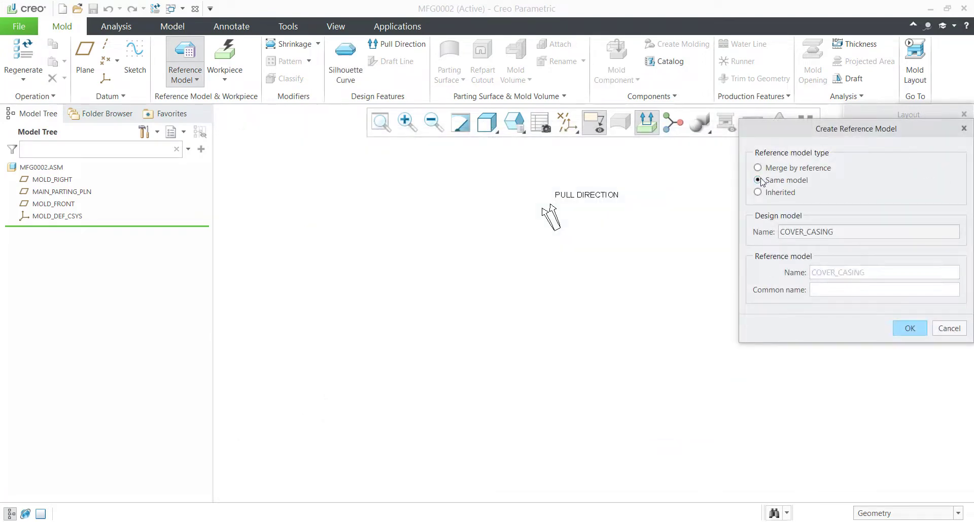
click(909, 330)
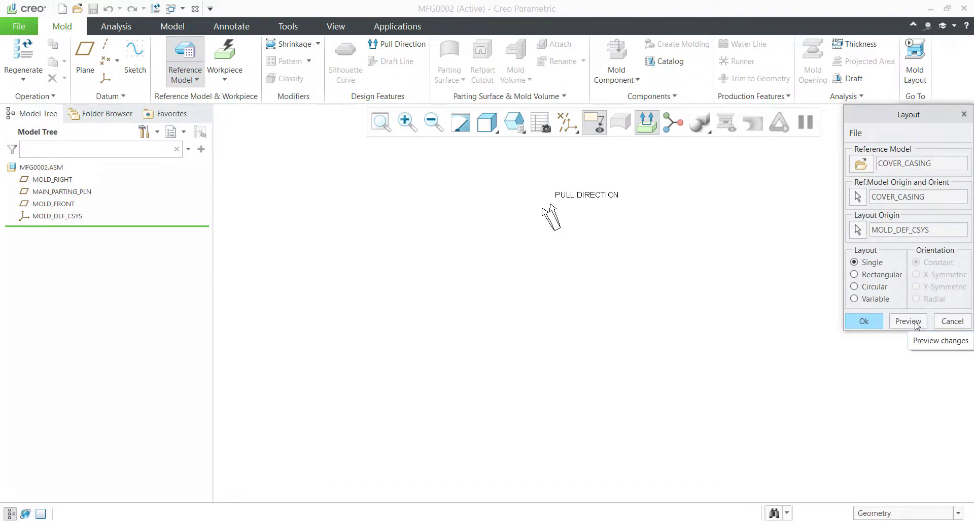
Preview and place the reference model in a single-cavity layout, accepting the proposed absolute accuracy for the mold assembly.
click(917, 322)
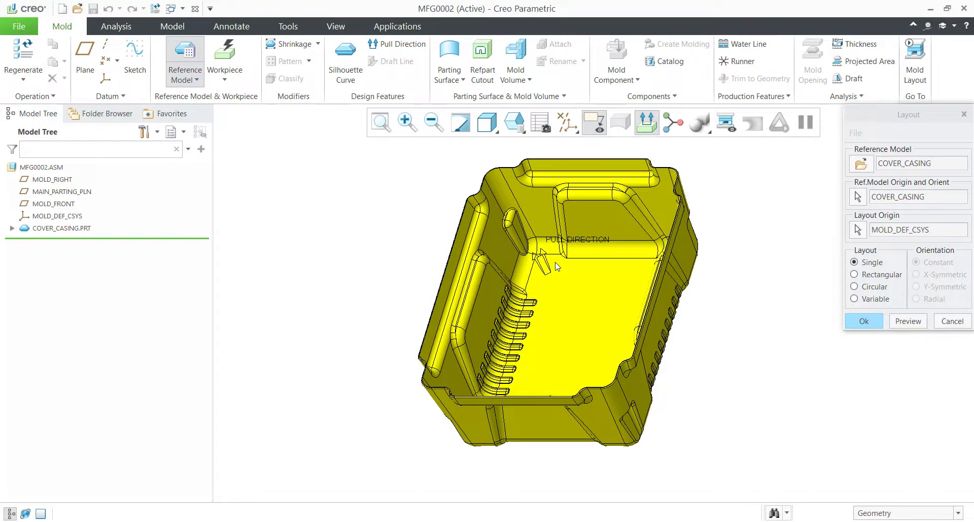
click(865, 321)
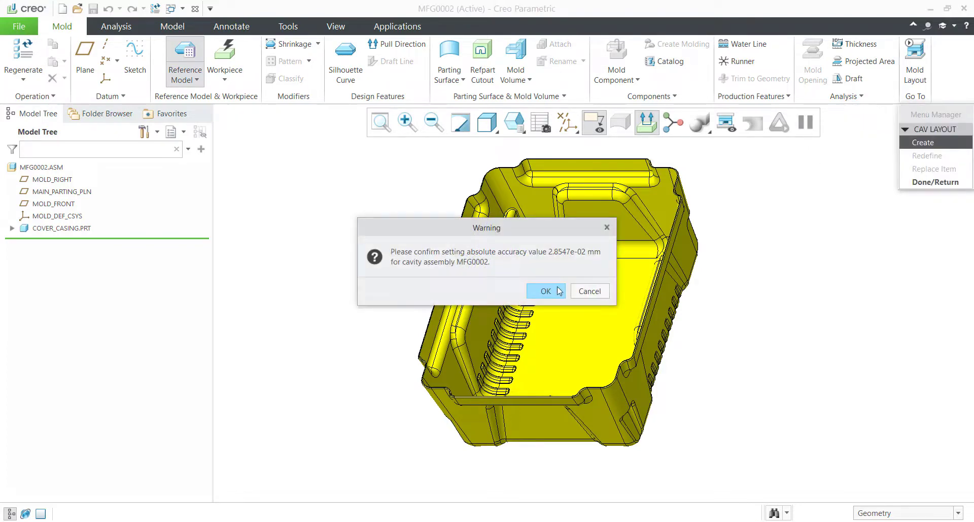
click(555, 291)
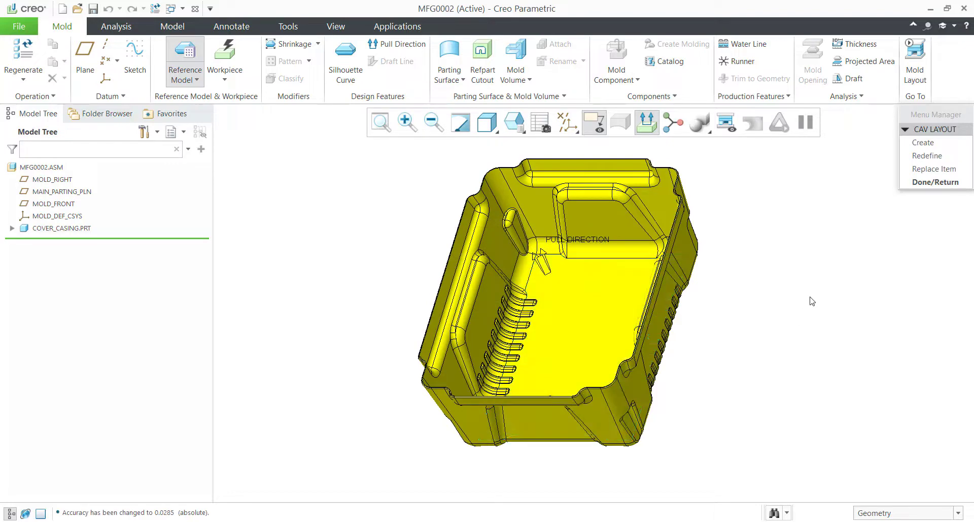
click(931, 182)
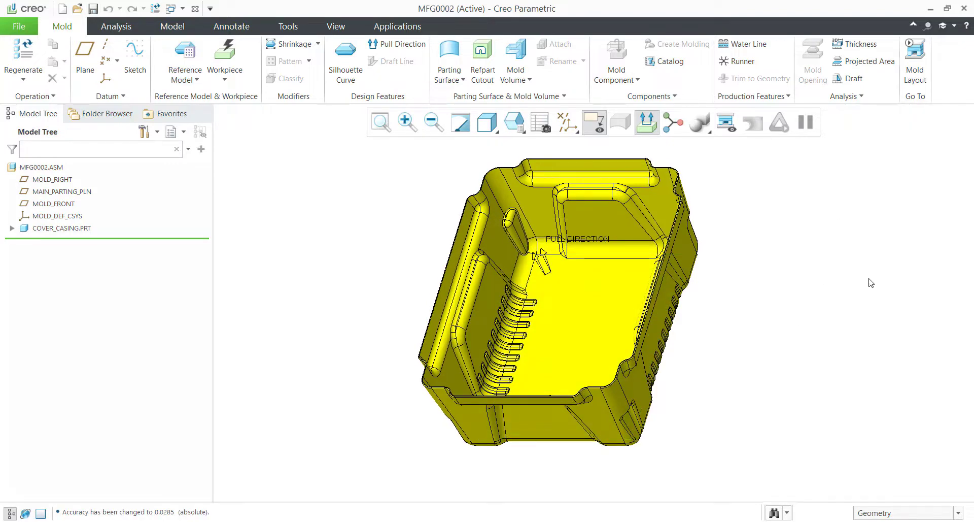
Create an automatic standard rectangular workpiece around the cover casing, with MOLD_DEF_CSYS as mold origin and uniform offsets of 30 mm.
click(235, 83)
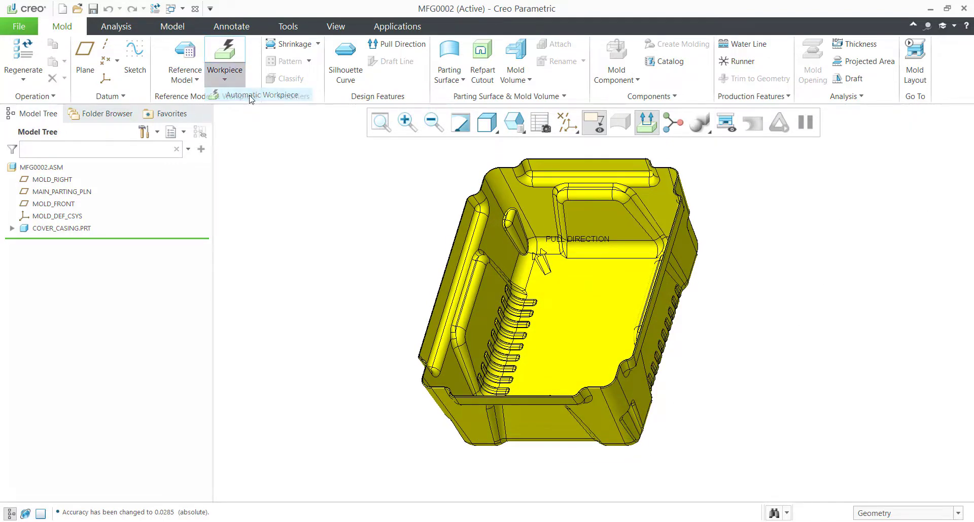
click(249, 95)
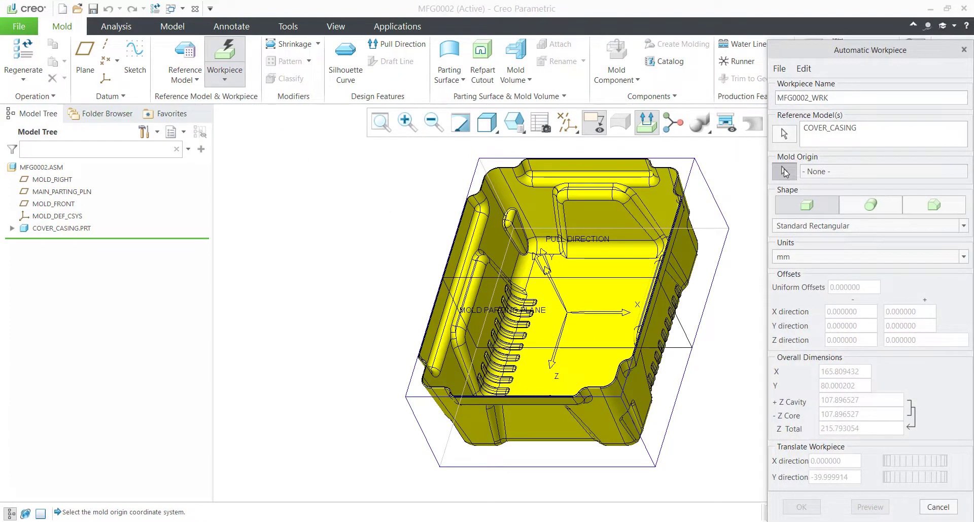
click(63, 218)
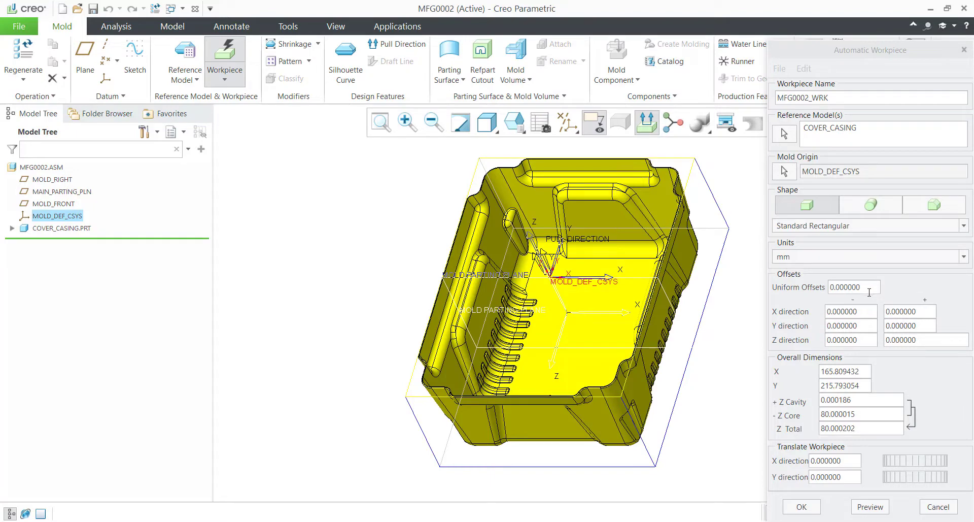
middle_drag(592, 297, 618, 260)
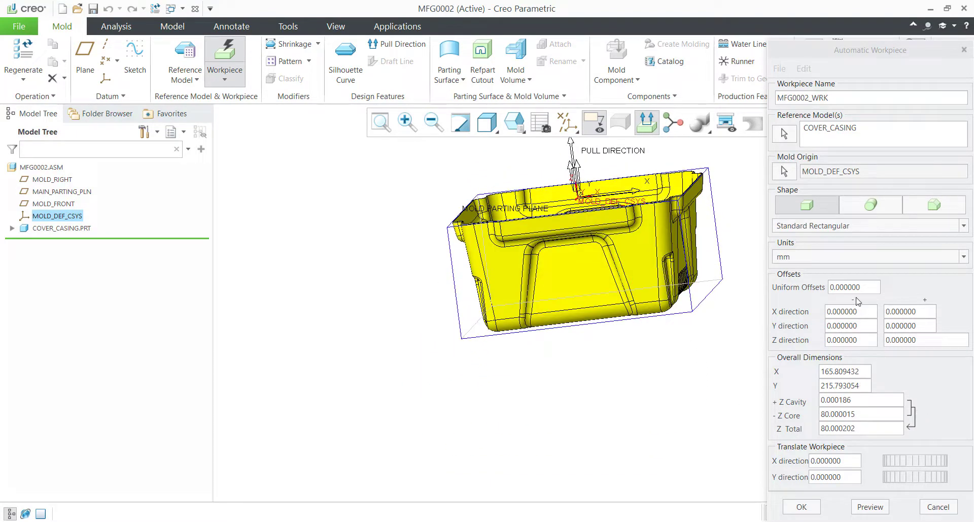
click(864, 286)
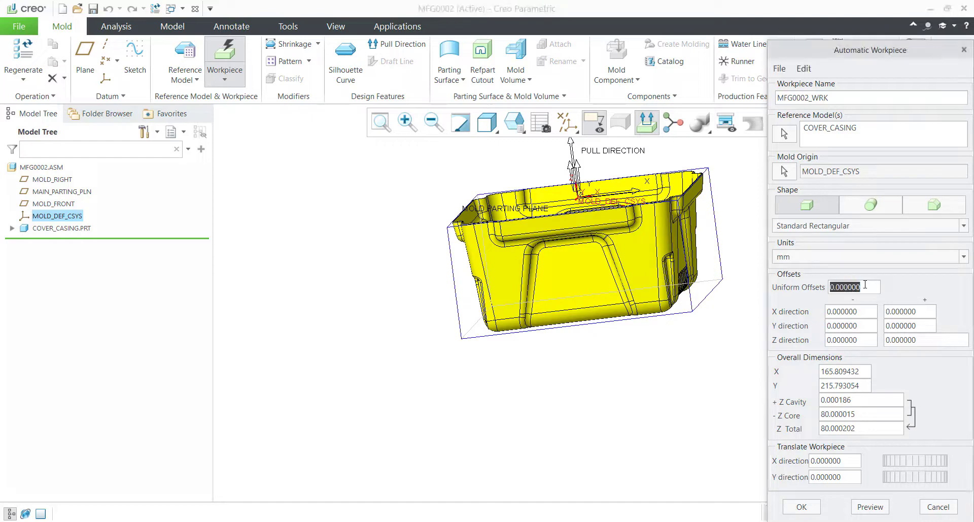
text(30.0)
key(Return)
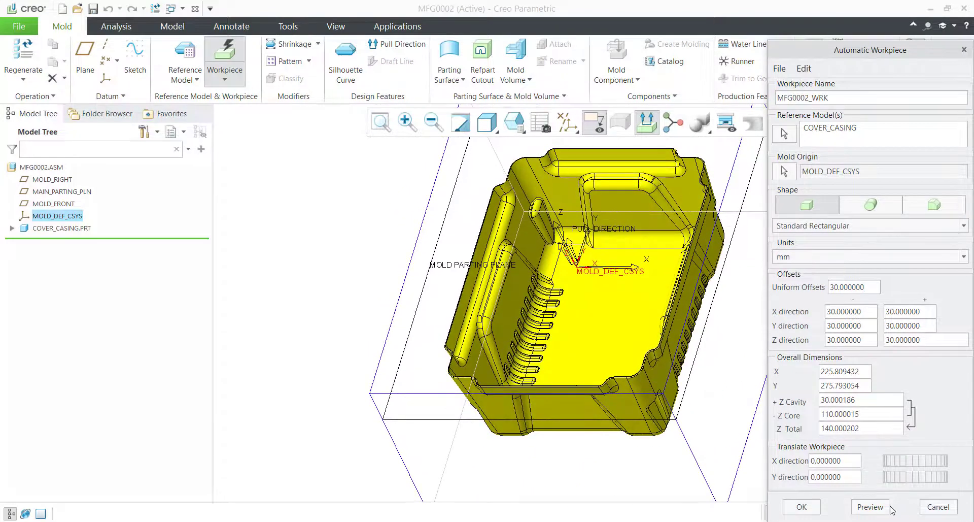
click(876, 507)
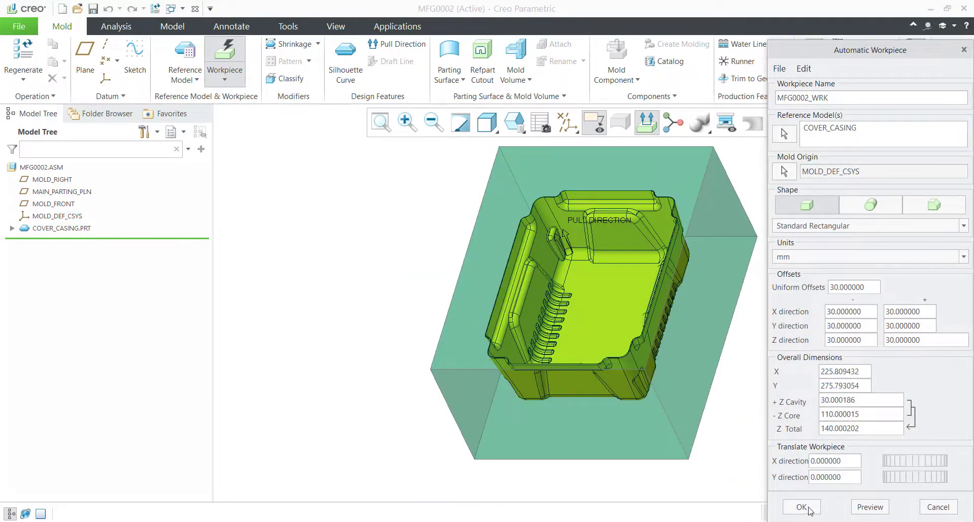
click(801, 506)
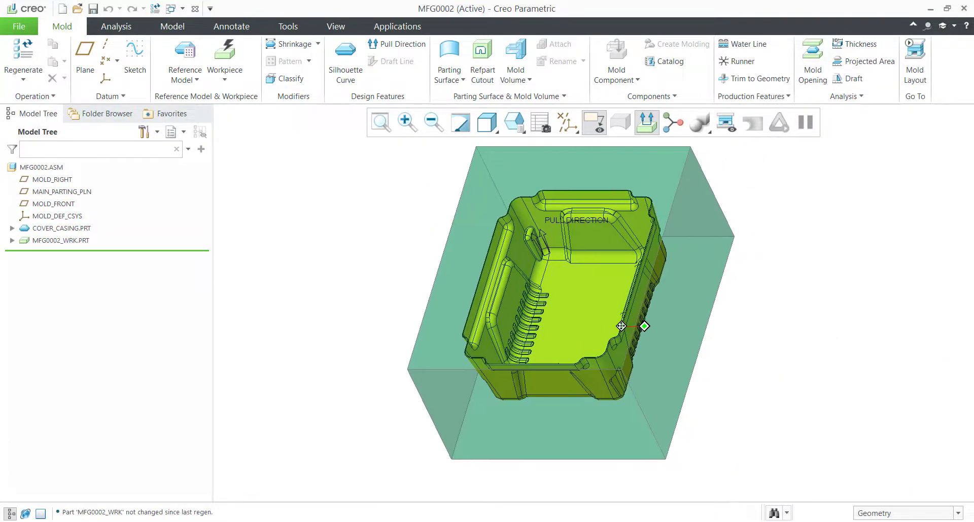
Activate the workpiece part and round its four edges parallel to the pull direction with a 5.00 radius.
right_click(65, 240)
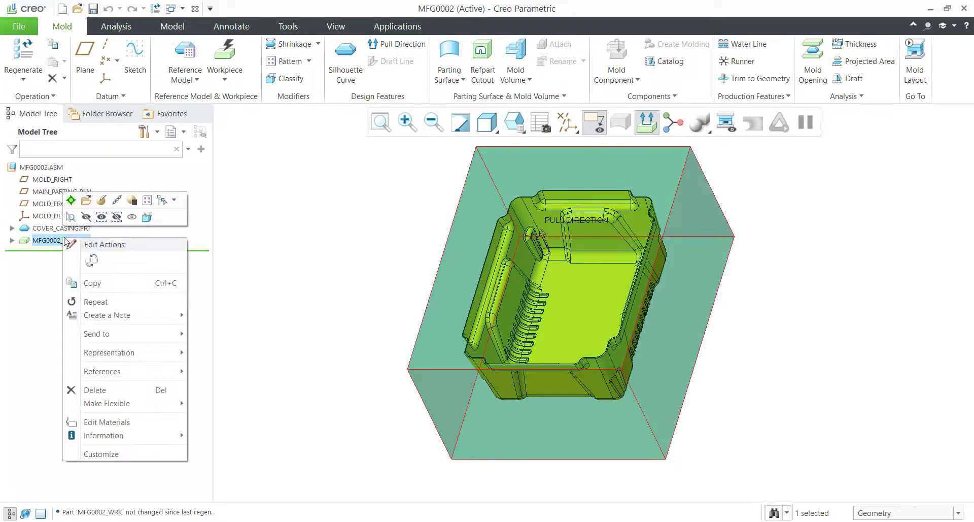
click(71, 200)
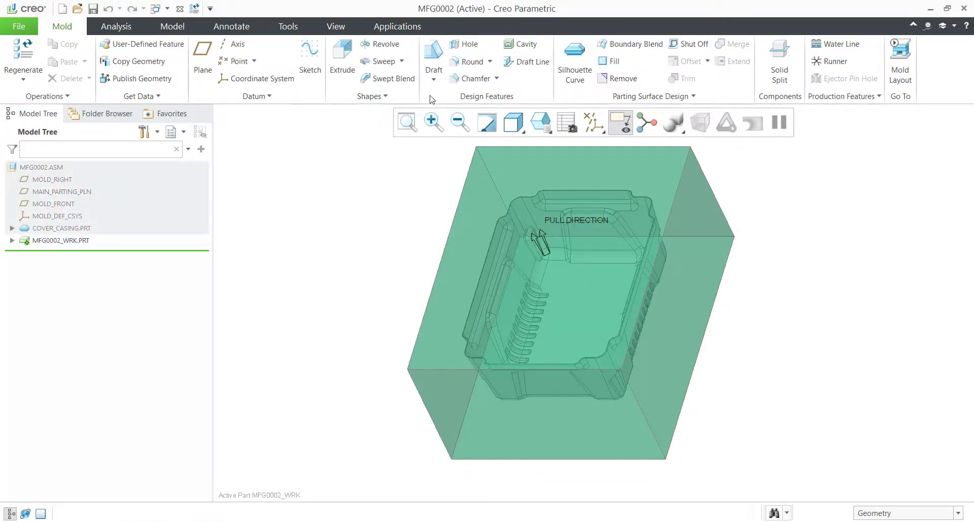
click(472, 62)
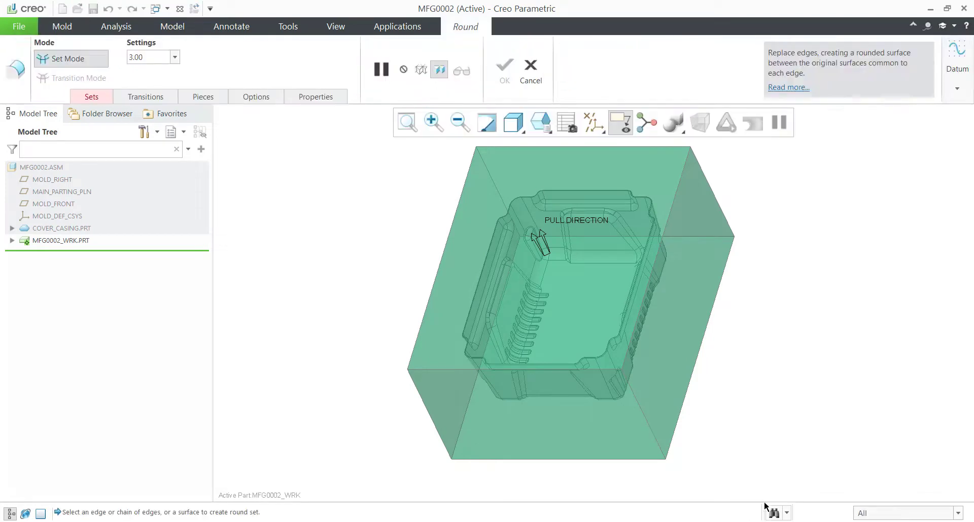
click(641, 412)
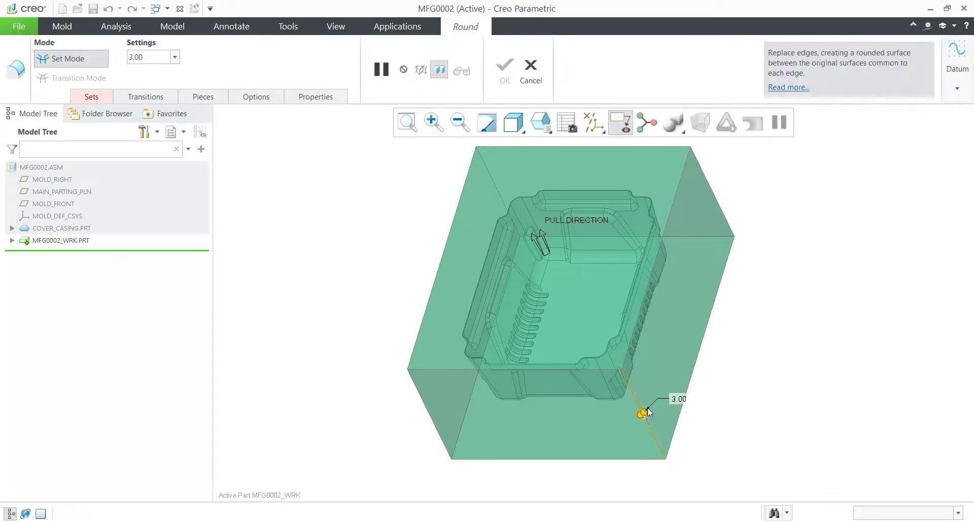
ctrl+click(706, 181)
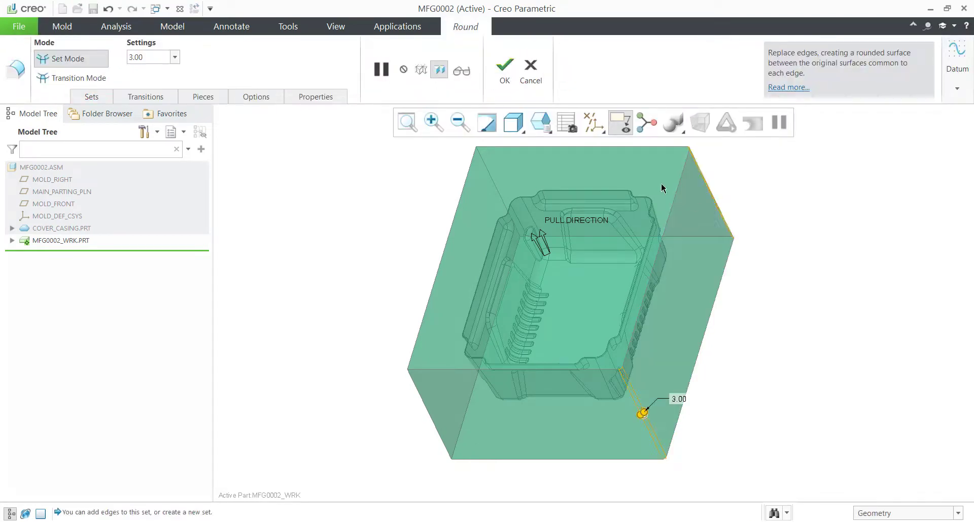
ctrl+click(496, 185)
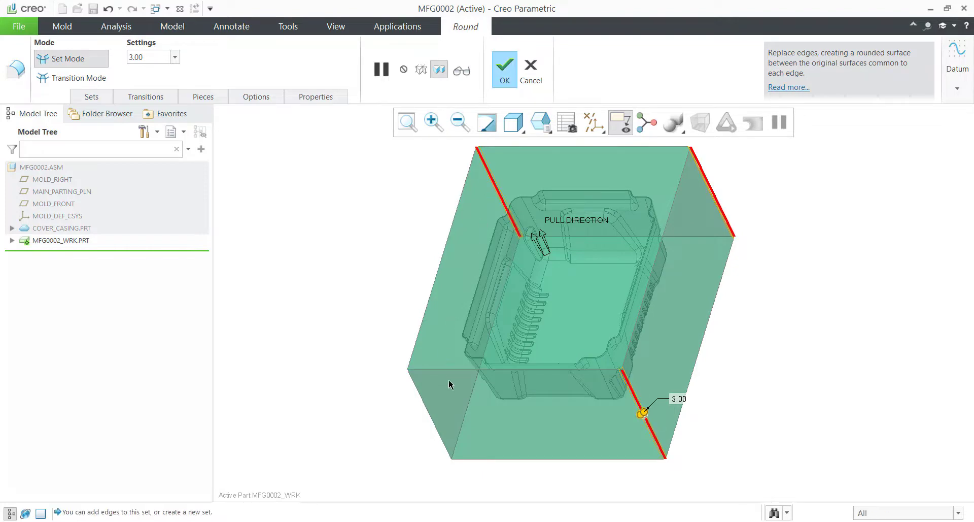
ctrl+click(426, 404)
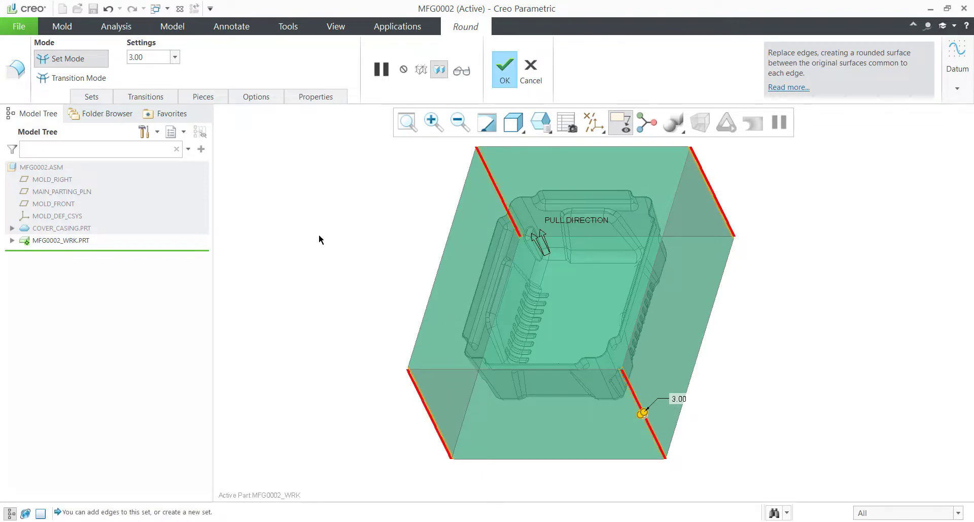
double_click(157, 59)
text(5.00)
key(Return)
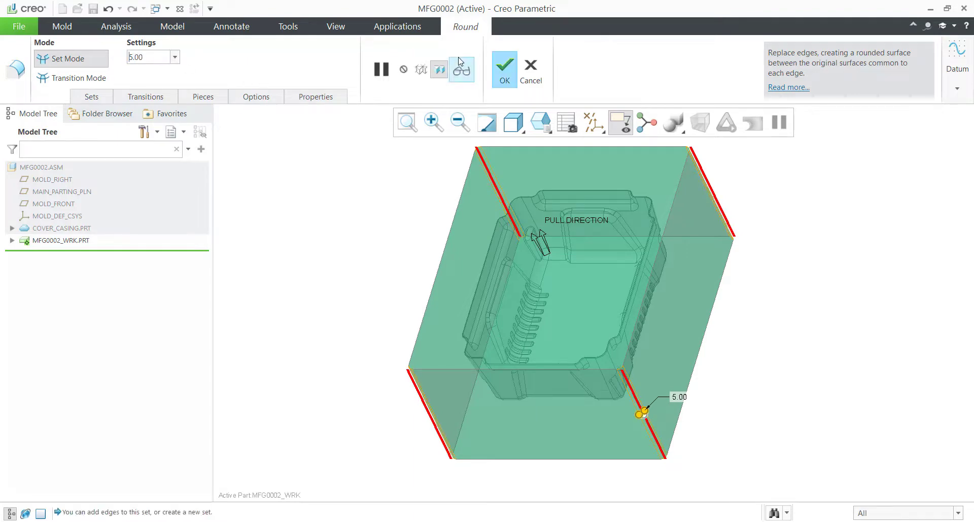
click(505, 68)
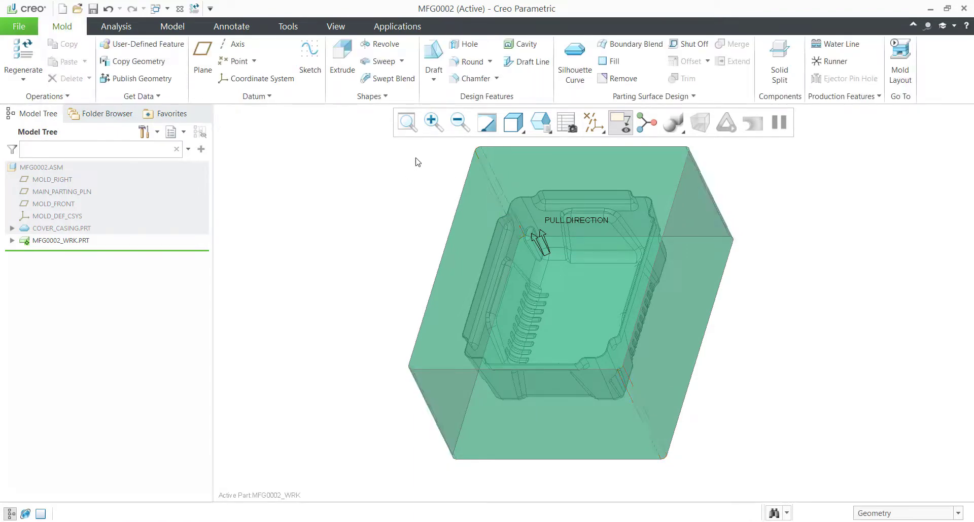
Add a 5.00 D x D edge chamfer around both end faces of the workpiece, then regenerate the part.
click(498, 80)
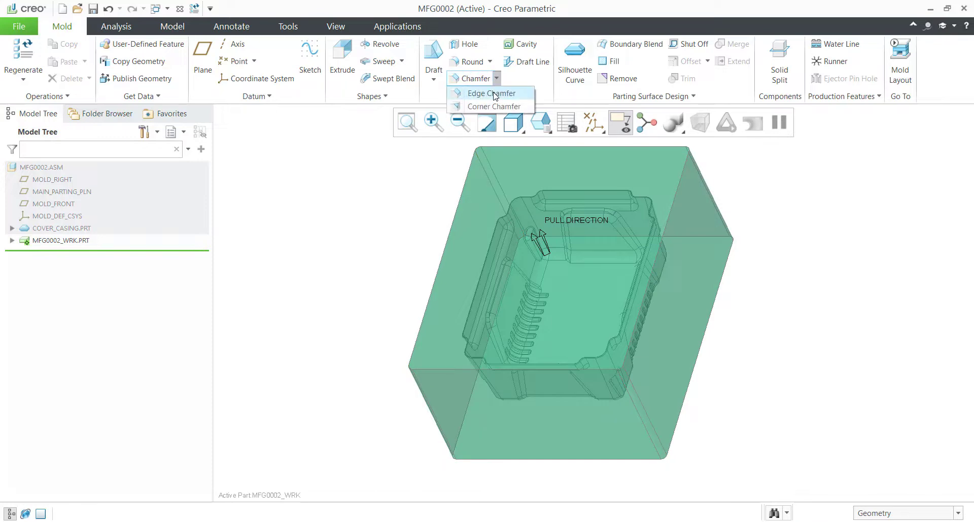
click(494, 94)
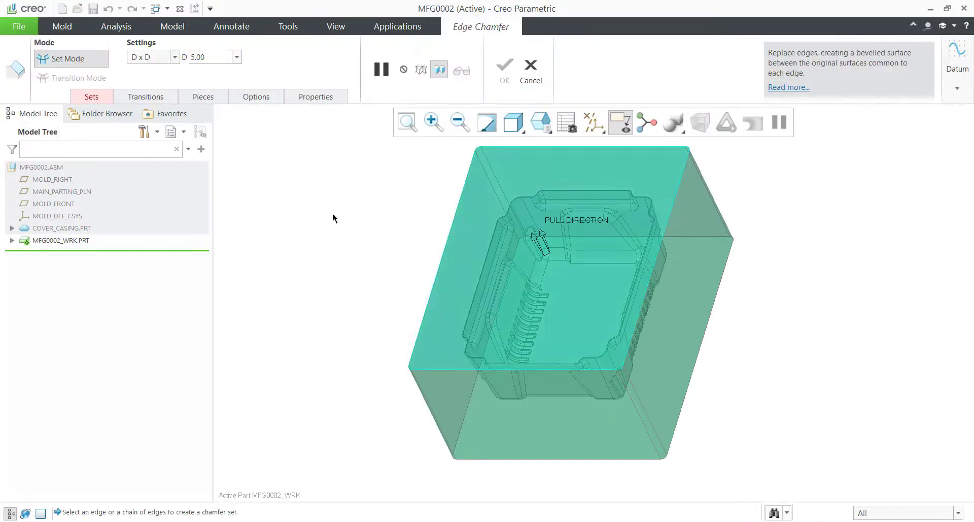
click(598, 369)
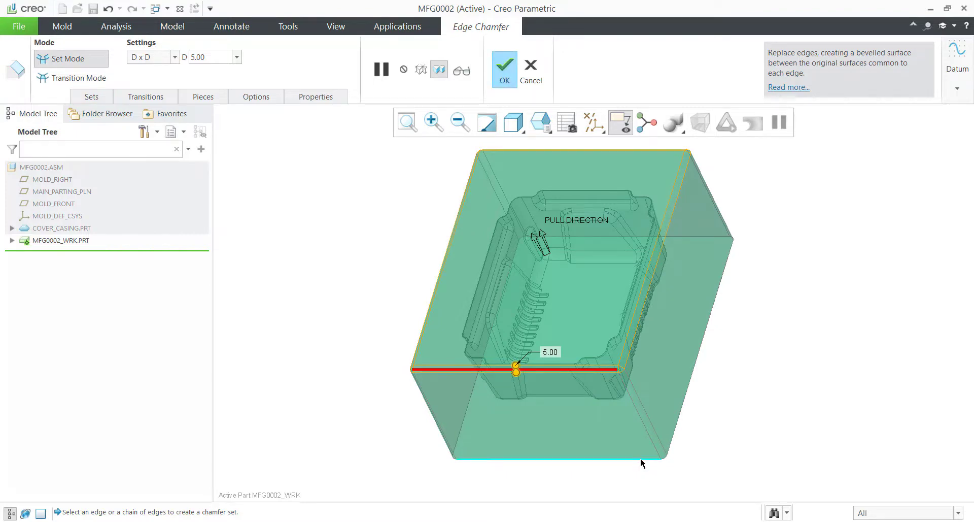
ctrl+click(640, 459)
click(505, 67)
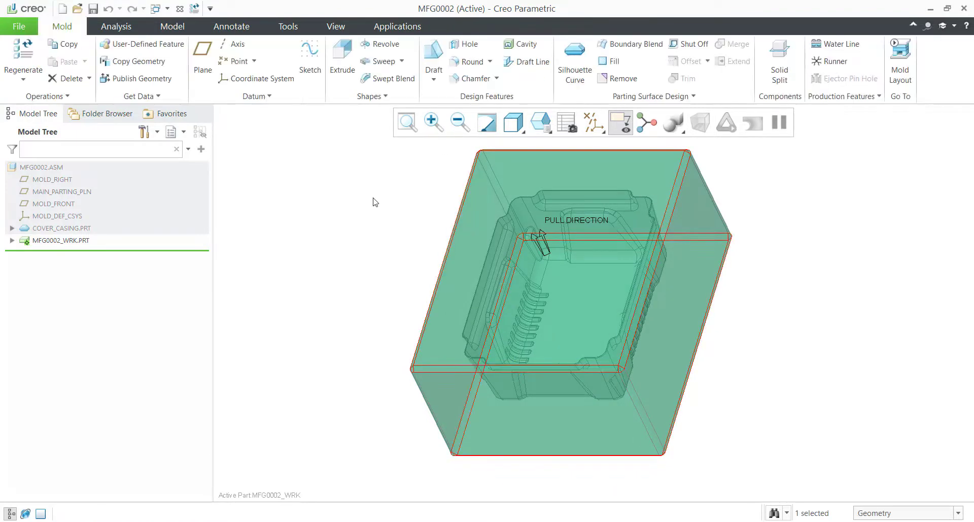
key(ctrl+g)
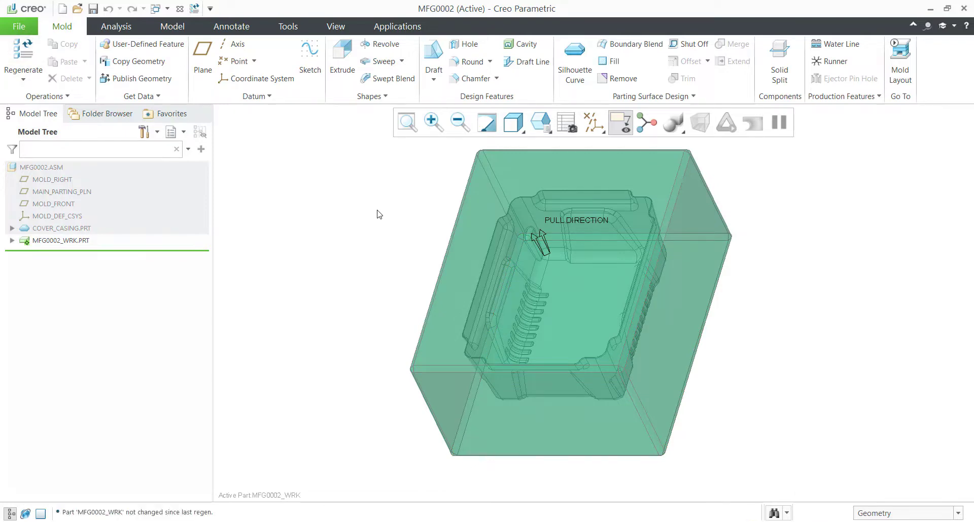
Reactivate the top-level mold assembly MFG0002.ASM and restore its default orientation.
right_click(40, 167)
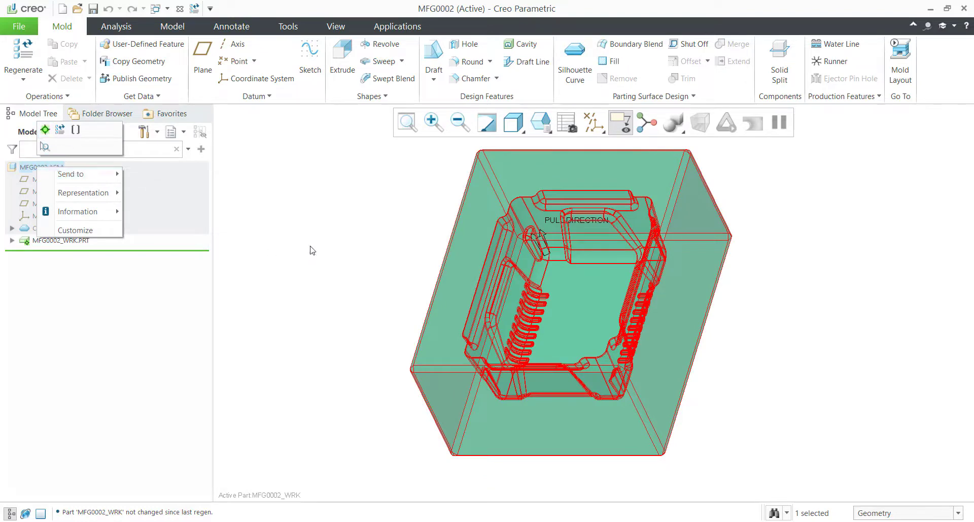
click(46, 130)
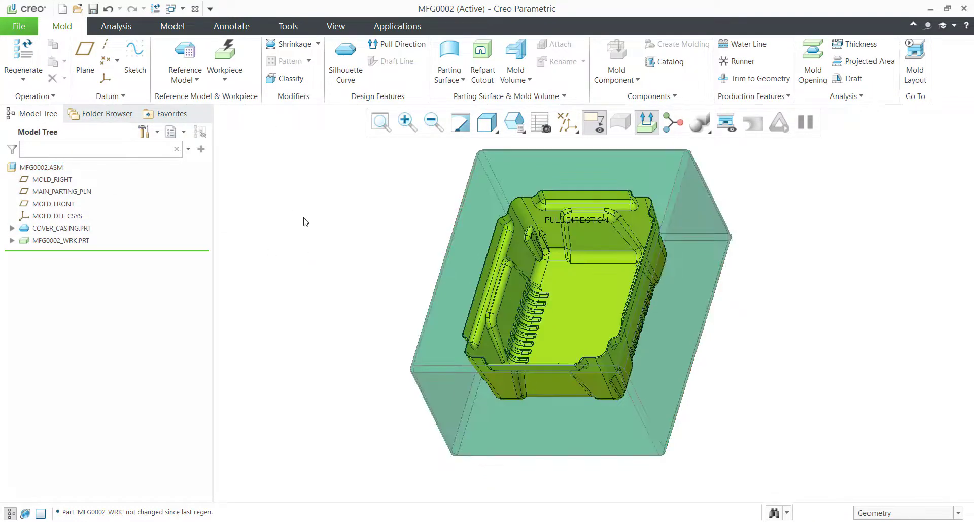
middle_drag(429, 305, 397, 285)
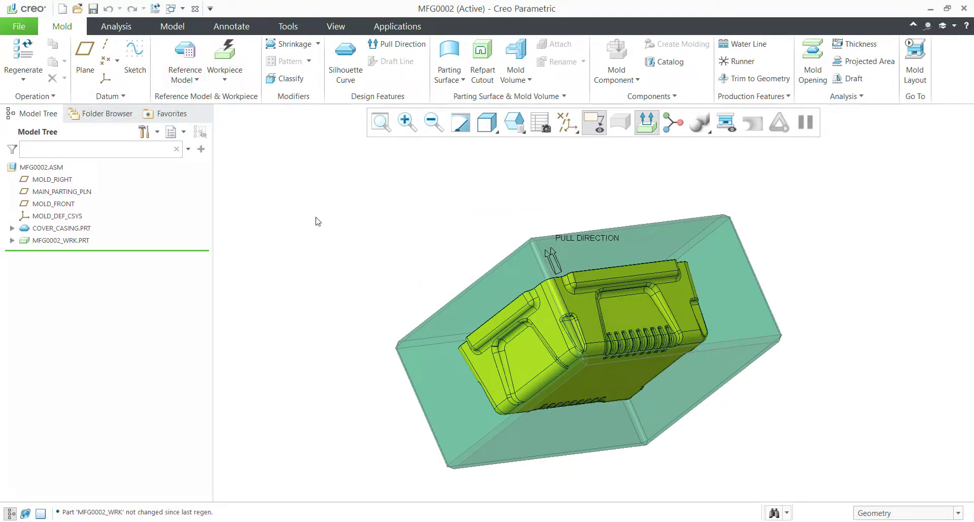
key(ctrl+d)
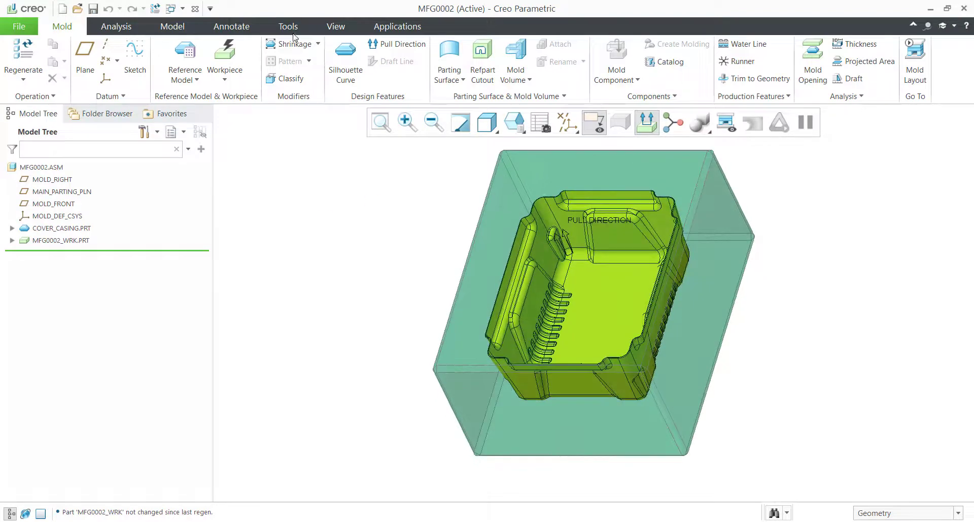
Start a shrink-by-scale feature on the cover casing, finding and using its COVER_CASING coordinate system as the reference.
click(319, 43)
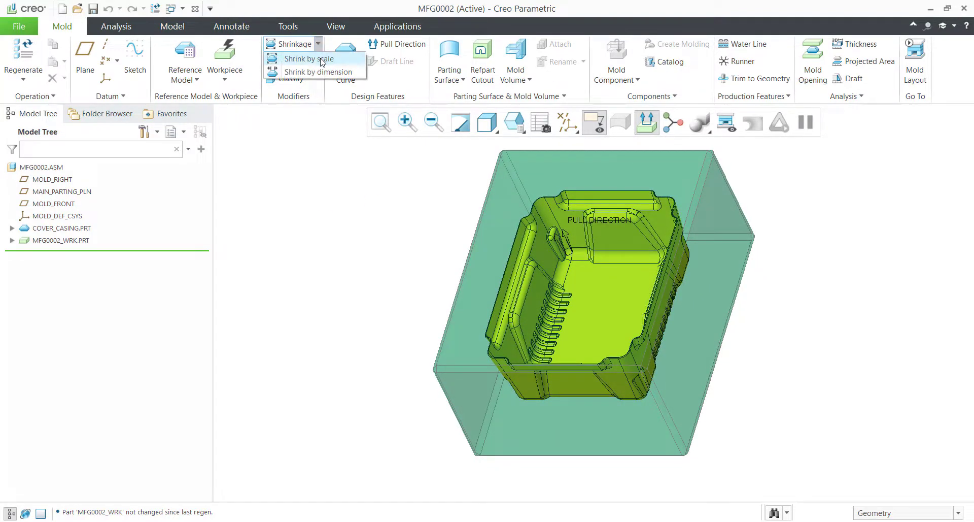
click(322, 60)
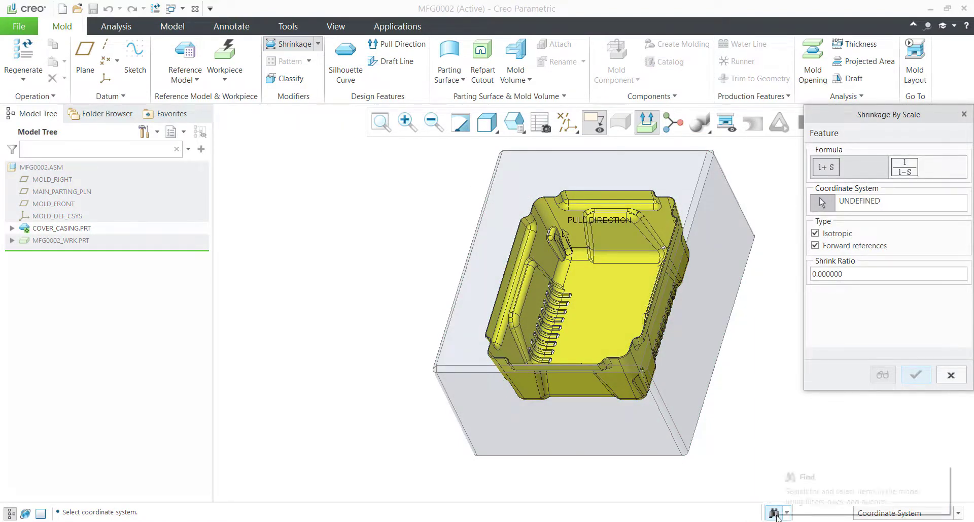
click(775, 513)
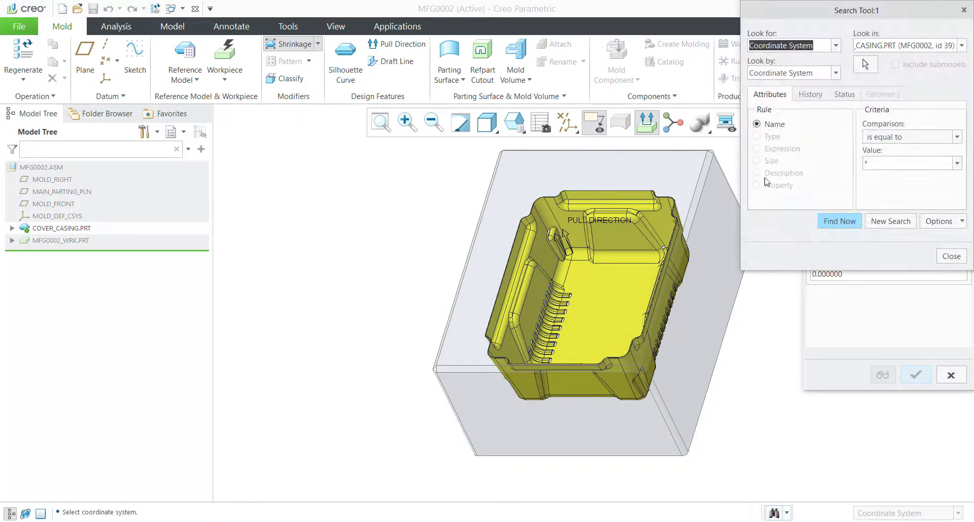
click(842, 223)
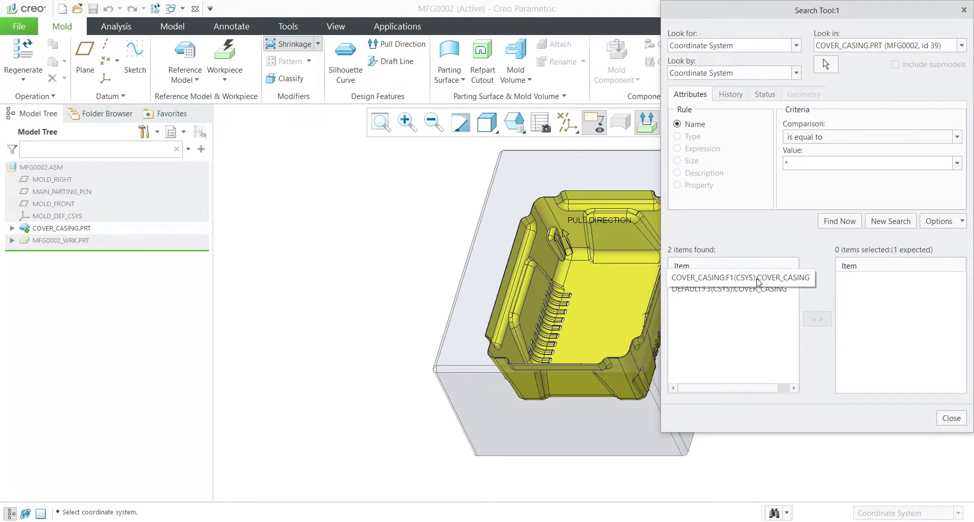
click(758, 279)
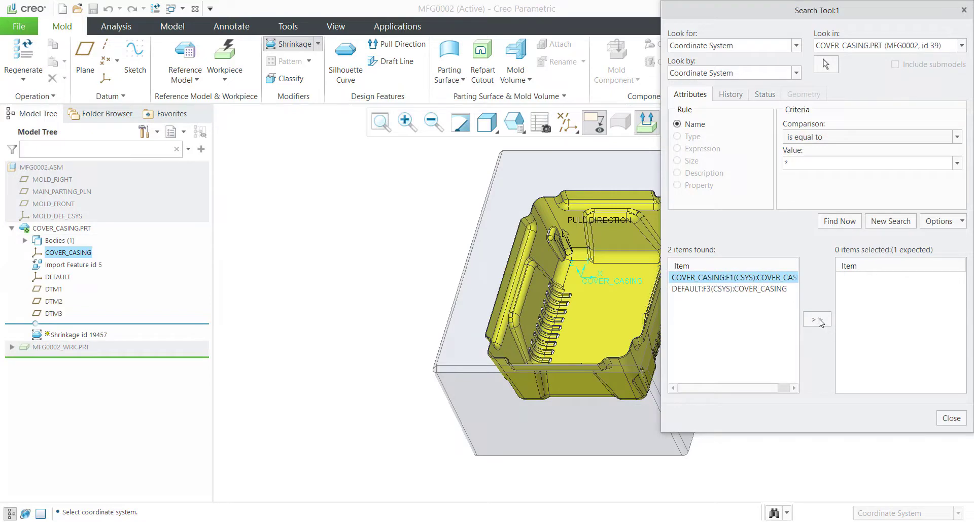
click(819, 320)
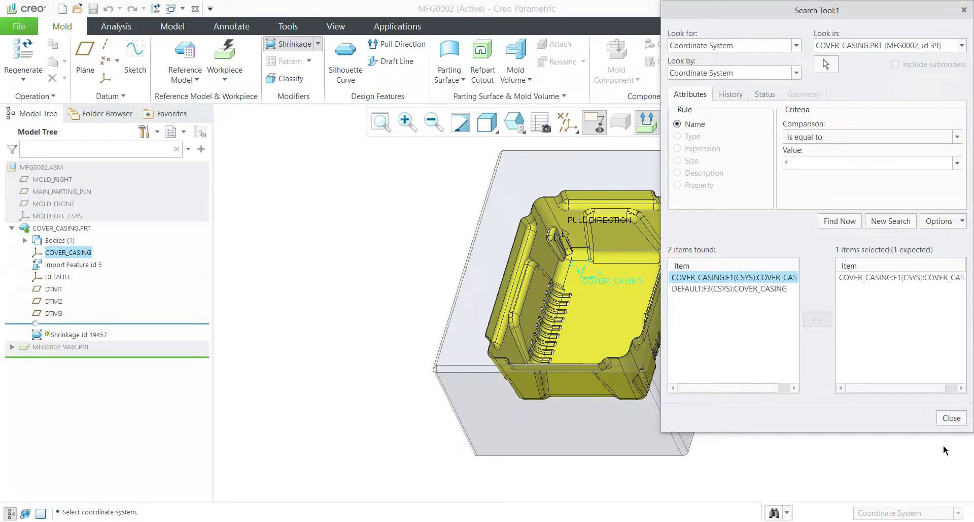
click(952, 418)
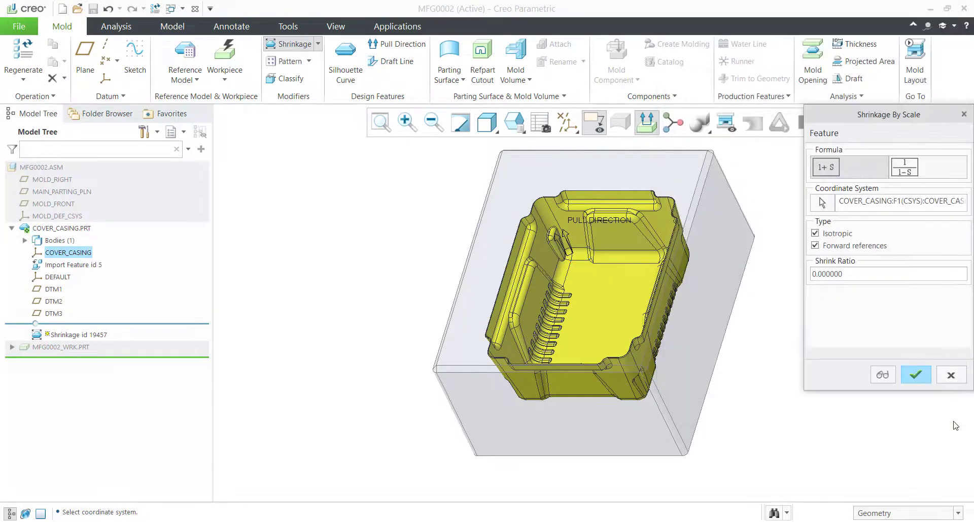
Set the shrink ratio to 0.005, preview the shrinkage and accept the feature.
double_click(849, 274)
text(0.0)
click(883, 375)
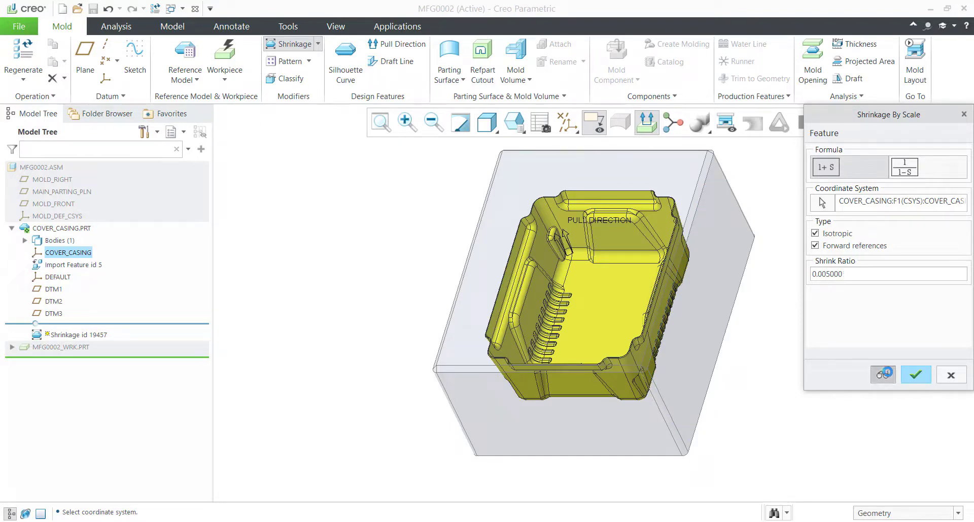
click(917, 374)
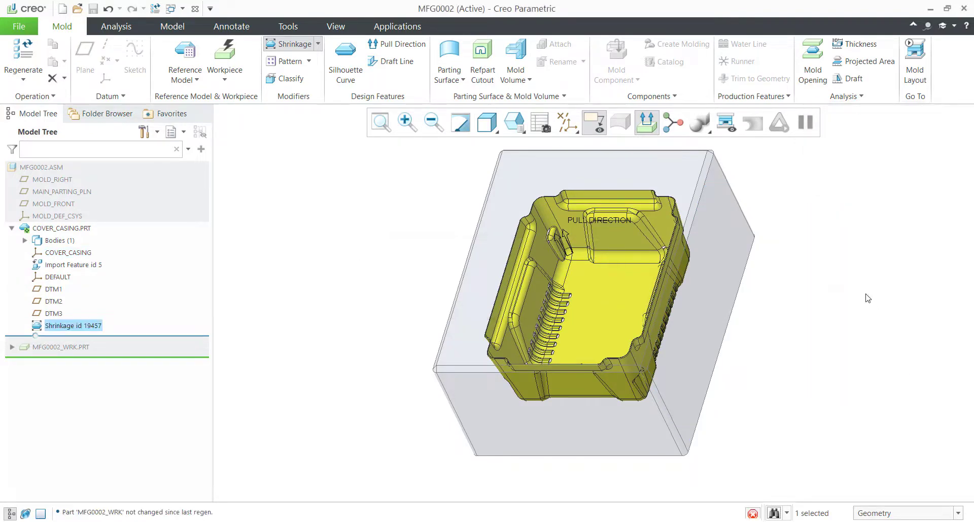
Review the shrinkage information report for the cover casing and close it.
click(863, 100)
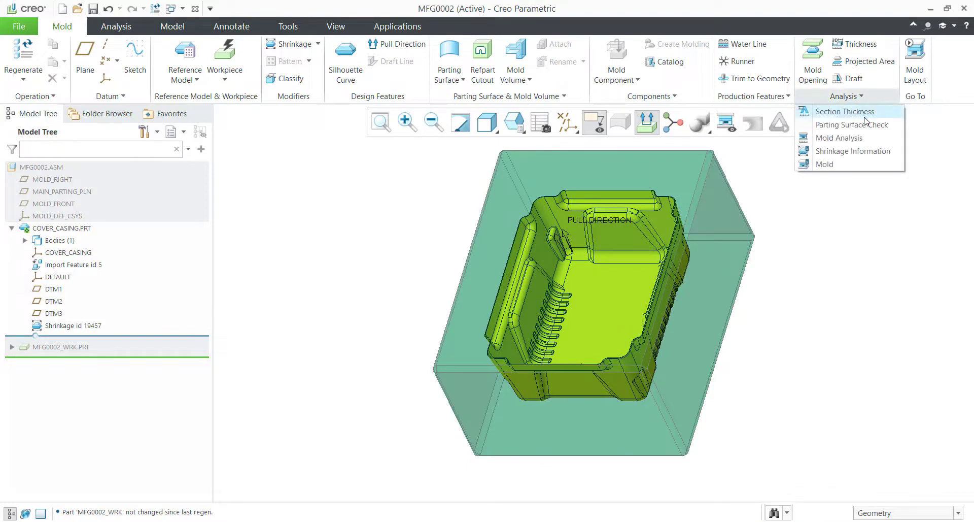
click(880, 159)
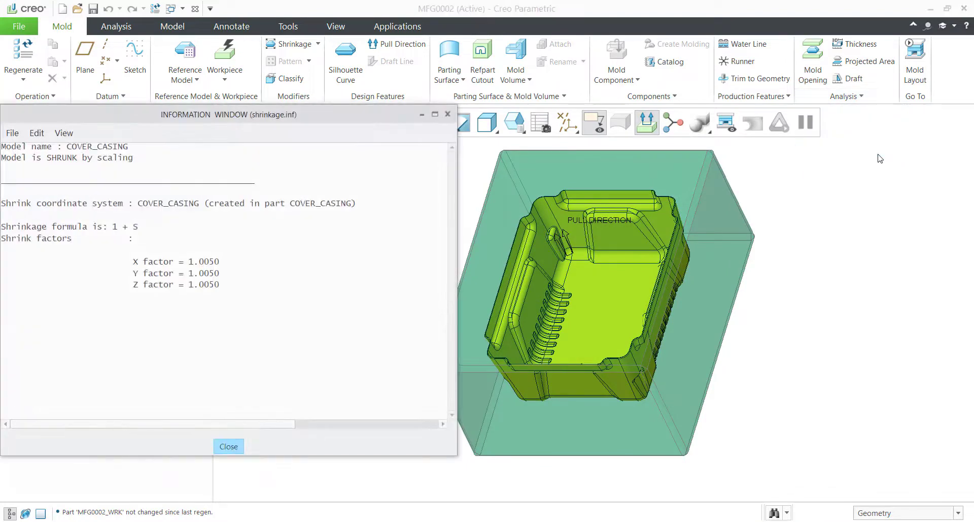
drag(308, 116, 575, 113)
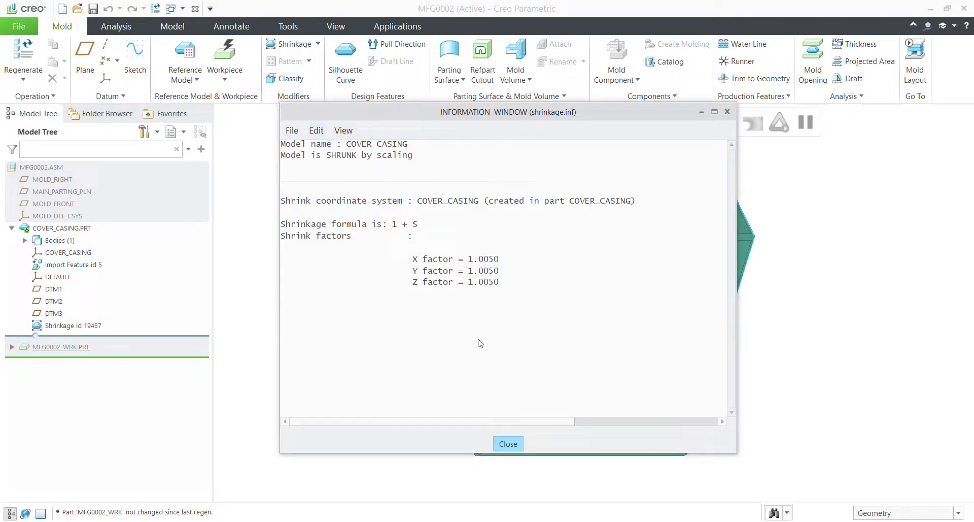
click(509, 444)
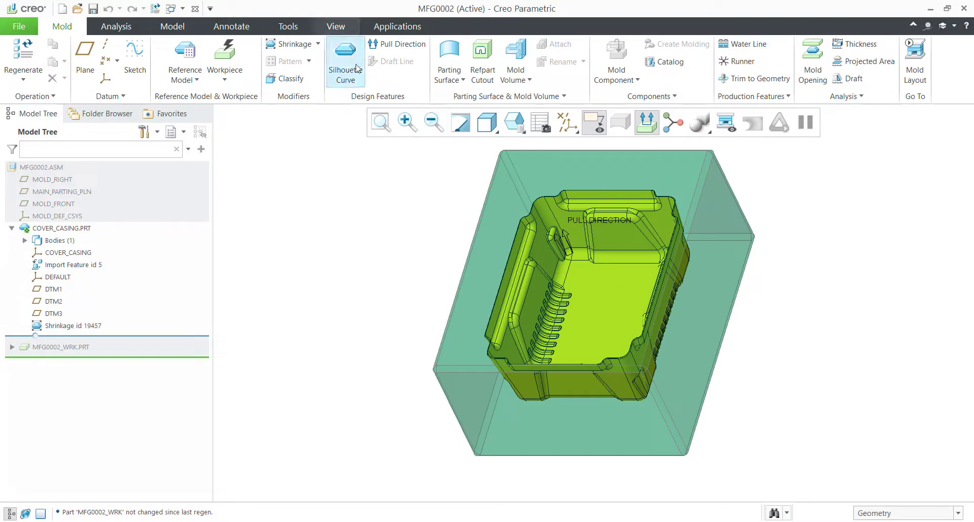
Make the top-level mold assembly active again and collapse the cover casing's feature list.
right_click(47, 172)
click(284, 259)
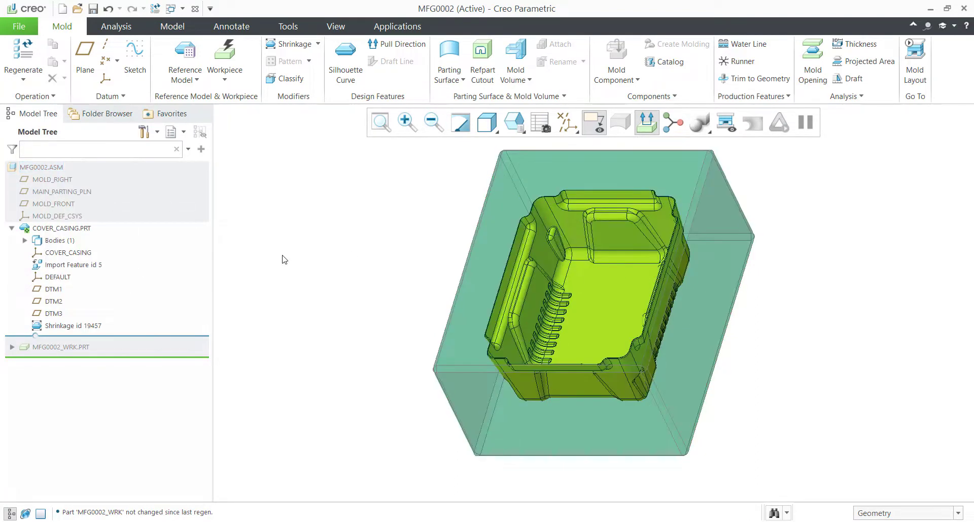
click(12, 229)
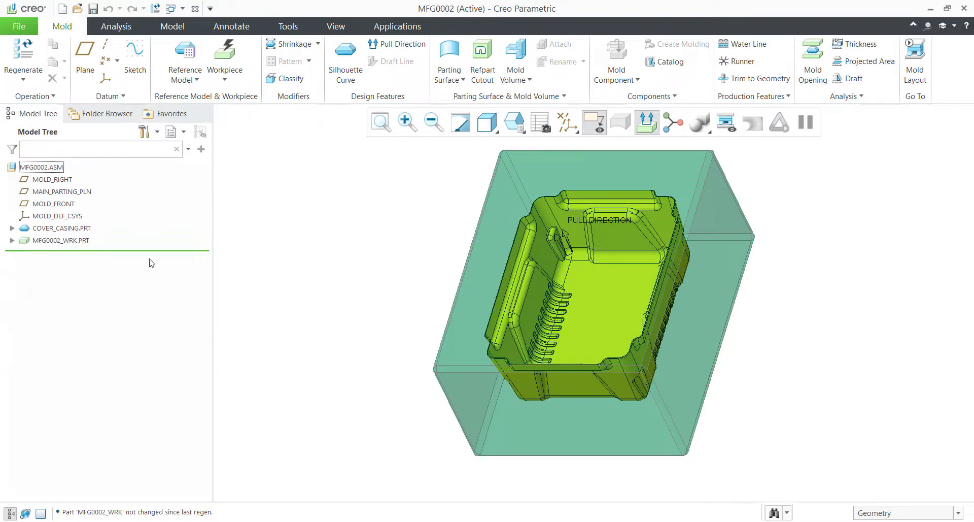
Create a silhouette curve on the cover casing using the default surface reference and pull direction.
click(349, 50)
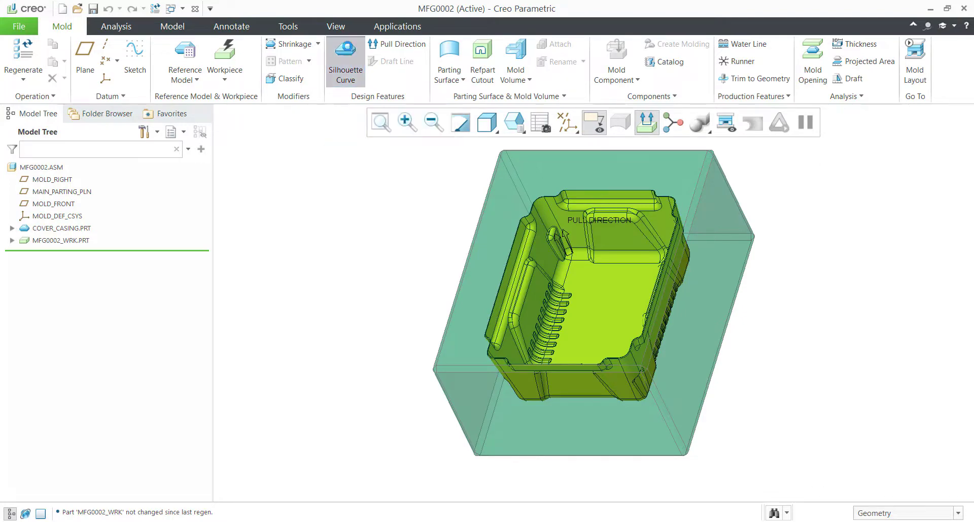
middle_drag(453, 270, 566, 335)
scroll(566, 335, up, 3)
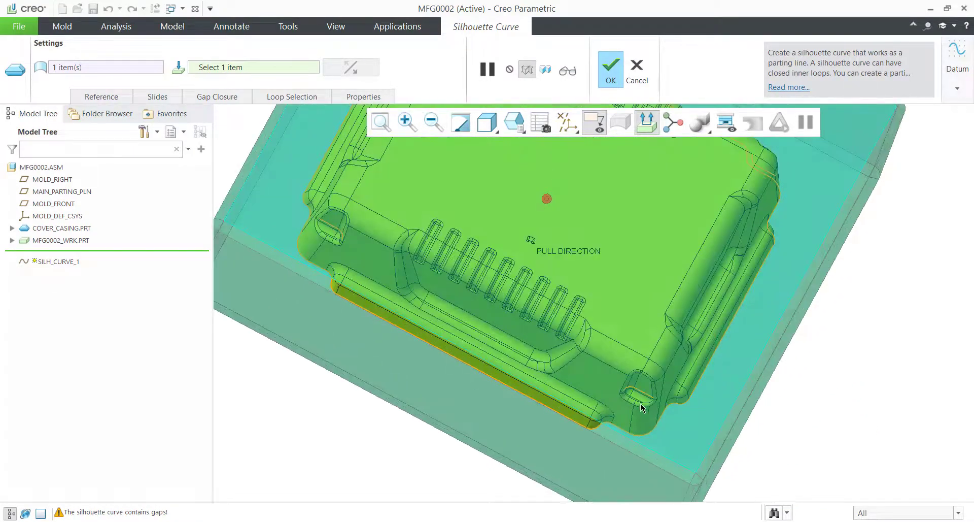
scroll(633, 384, down, 3)
middle_drag(633, 384, 702, 404)
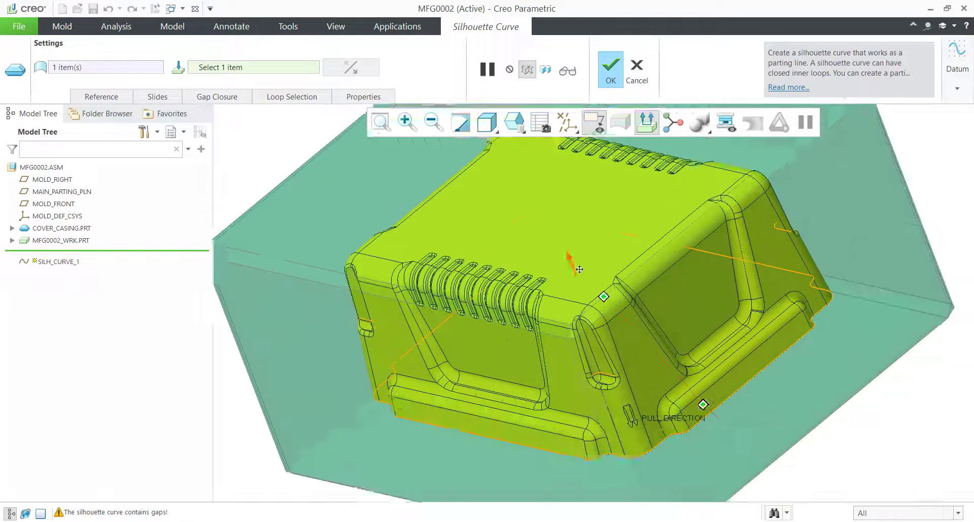
scroll(632, 293, up, 3)
middle_drag(678, 294, 632, 330)
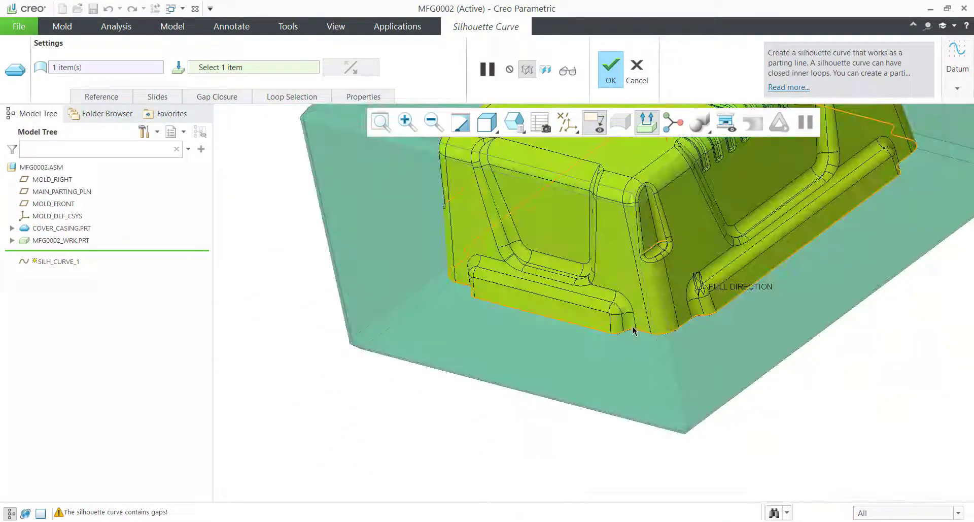
scroll(658, 343, down, 3)
middle_drag(637, 395, 577, 378)
scroll(570, 348, up, 5)
scroll(577, 369, down, 3)
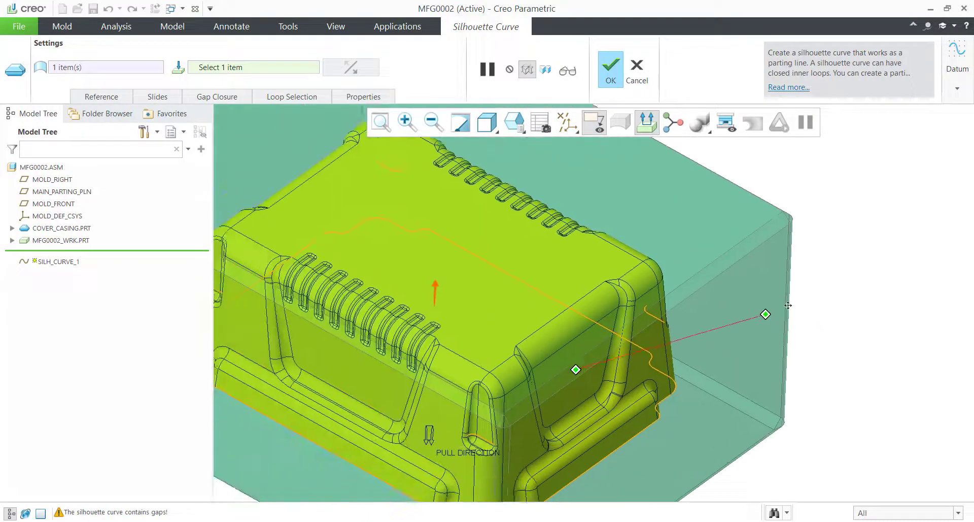
scroll(567, 347, up, 1)
scroll(568, 347, down, 2)
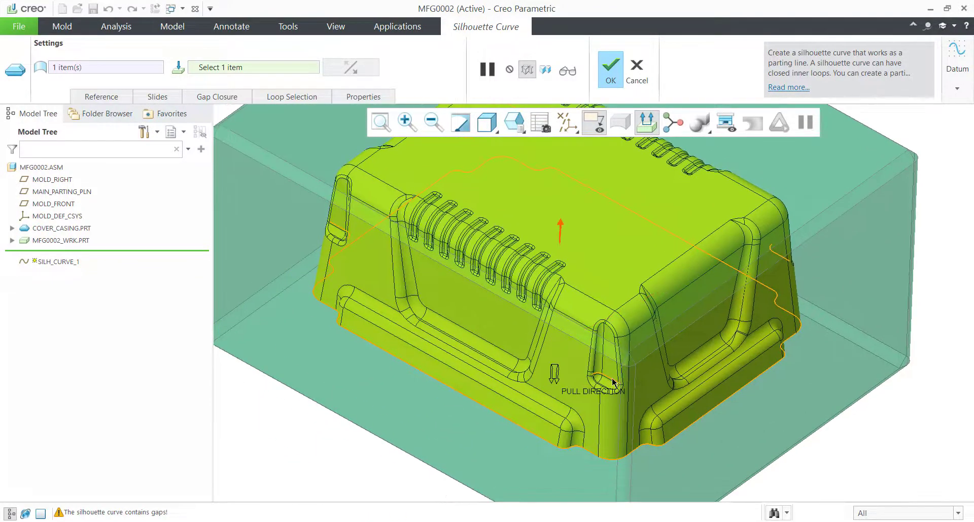
click(612, 70)
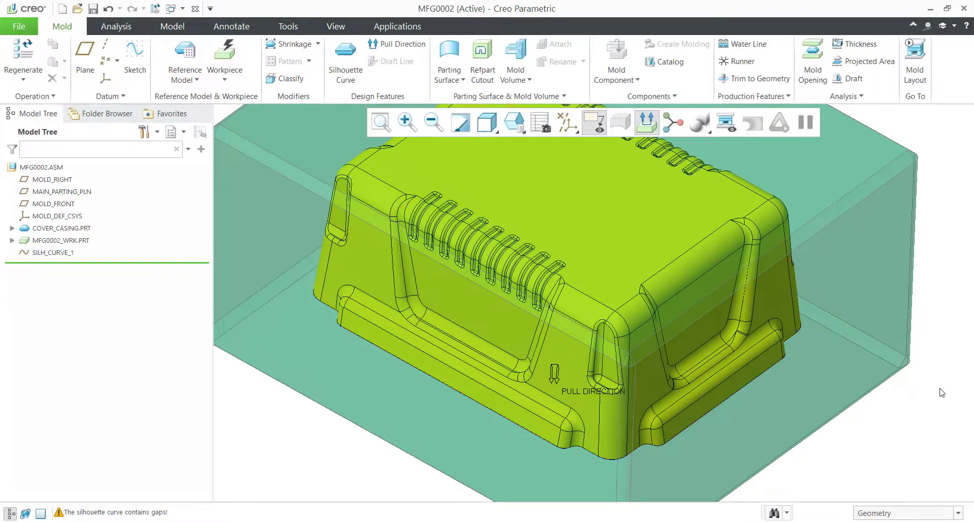
Hide the workpiece MFG0002_WRK.PRT so that only the cover casing is displayed.
click(68, 241)
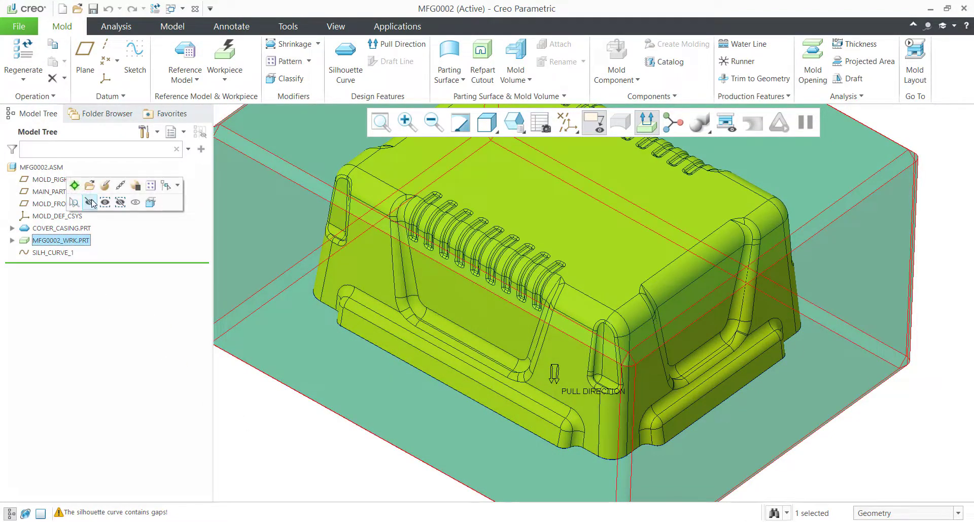
click(90, 202)
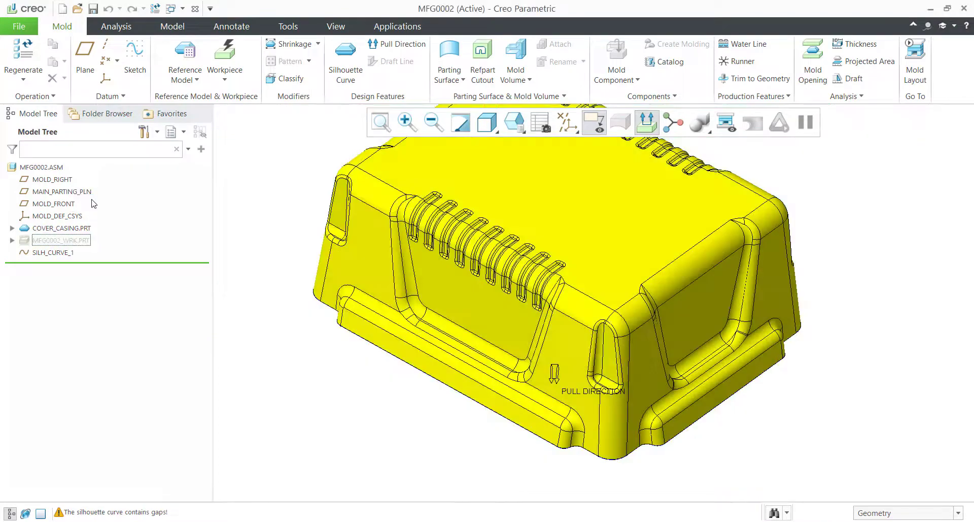
click(61, 228)
click(327, 375)
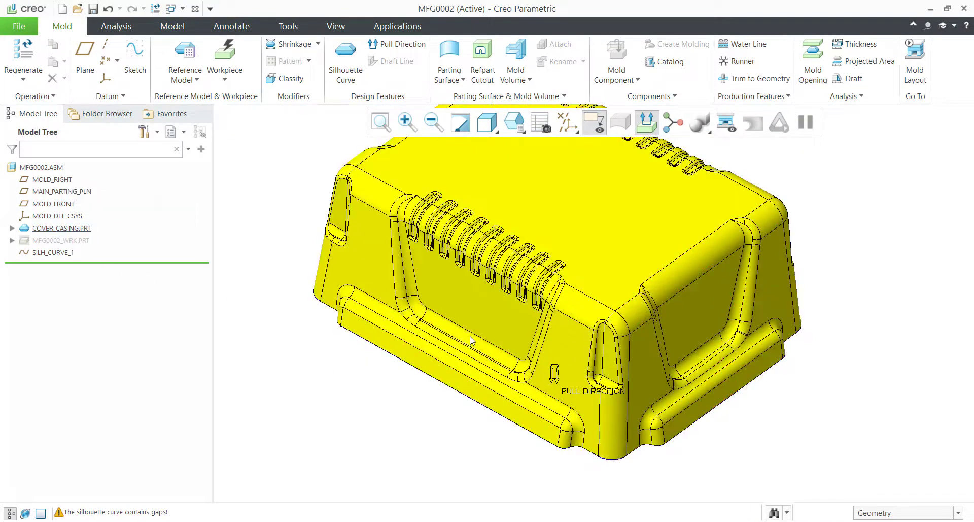
Examine the silhouette curve's path along the casing's open rim and its extra segments in the corner recesses.
mouse_move(471, 340)
middle_down()
mouse_move(502, 219)
mouse_move(477, 193)
mouse_move(436, 228)
mouse_move(398, 215)
mouse_move(479, 200)
mouse_move(506, 236)
mouse_move(599, 243)
mouse_move(741, 299)
middle_up()
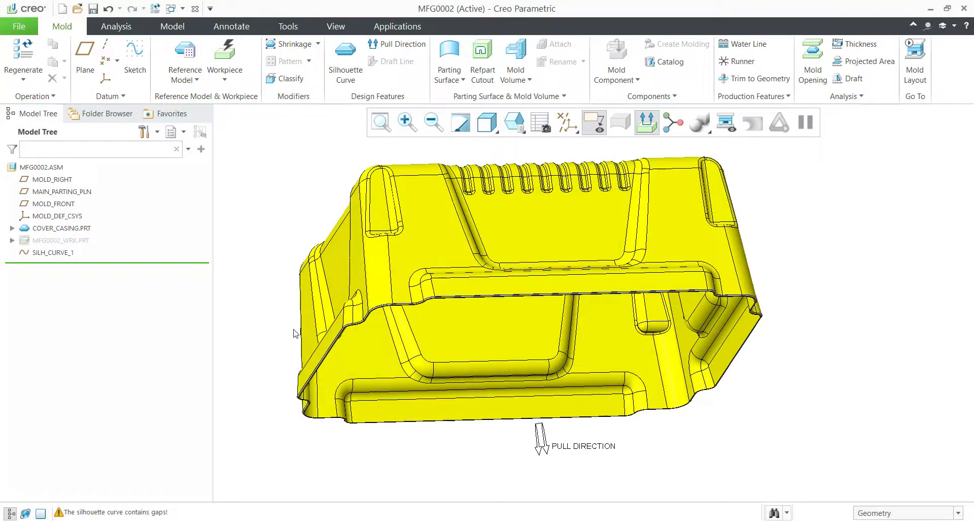
mouse_move(616, 291)
middle_down()
mouse_move(649, 335)
mouse_move(654, 305)
mouse_move(644, 289)
mouse_move(680, 289)
mouse_move(619, 282)
middle_up()
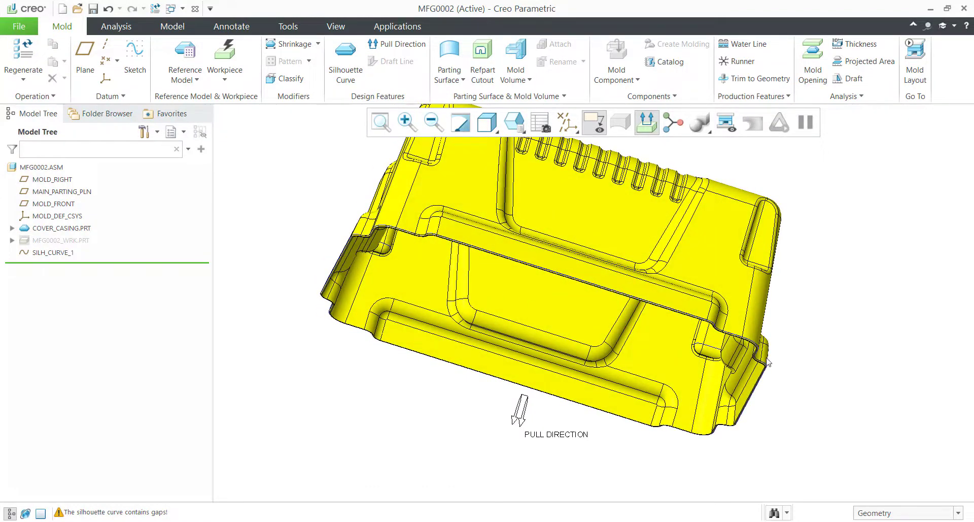
middle_drag(573, 264, 569, 335)
click(68, 253)
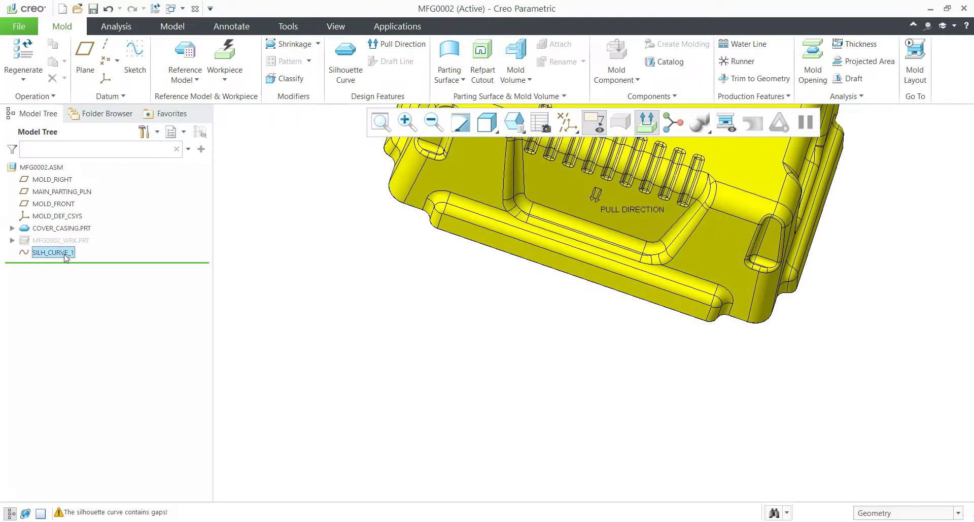
middle_drag(795, 284, 769, 289)
middle_drag(651, 341, 605, 342)
shift+middle_drag(626, 257, 463, 273)
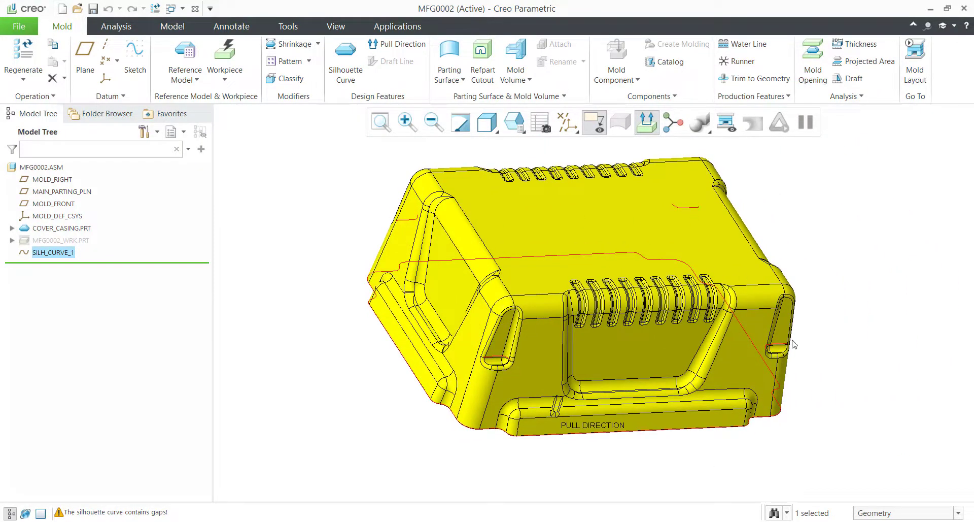
click(895, 290)
Redefine the silhouette curve and check loops 1 and 2 in its loop selection against the model.
click(50, 254)
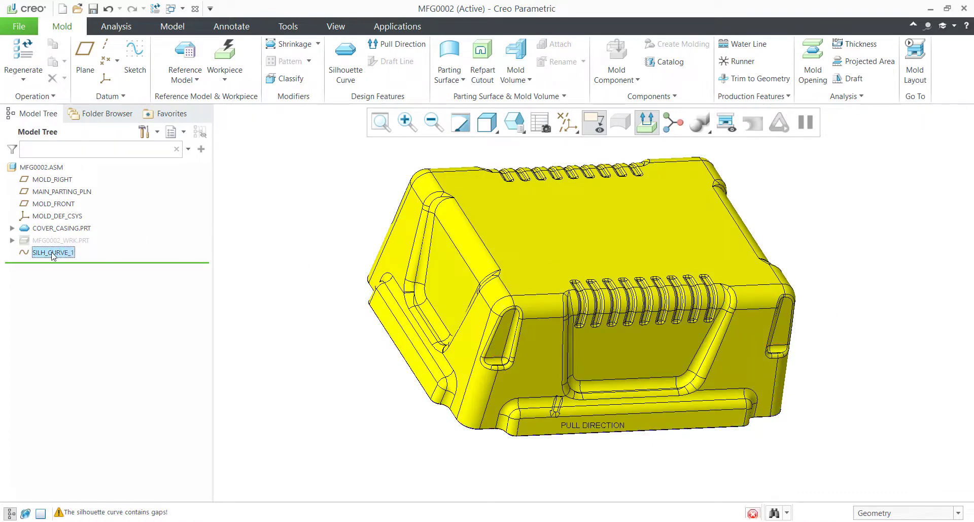
click(60, 185)
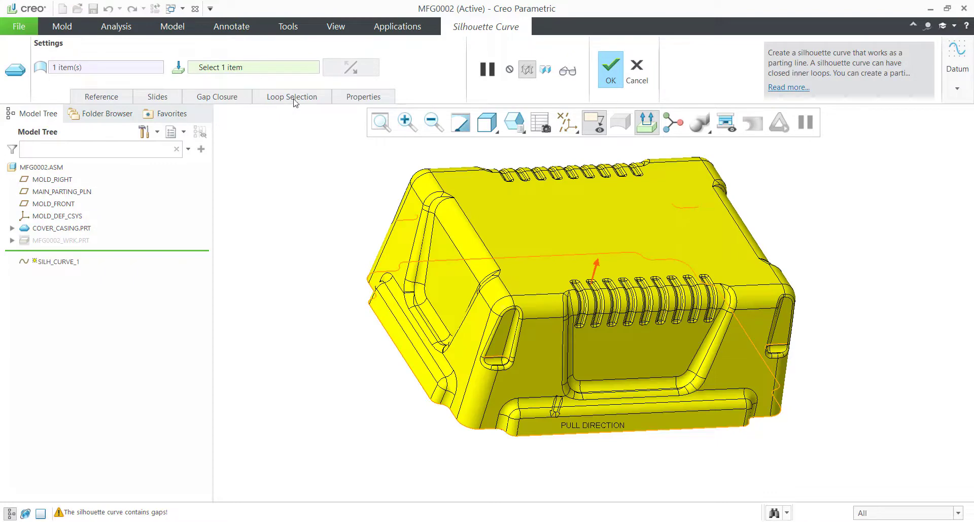
click(293, 97)
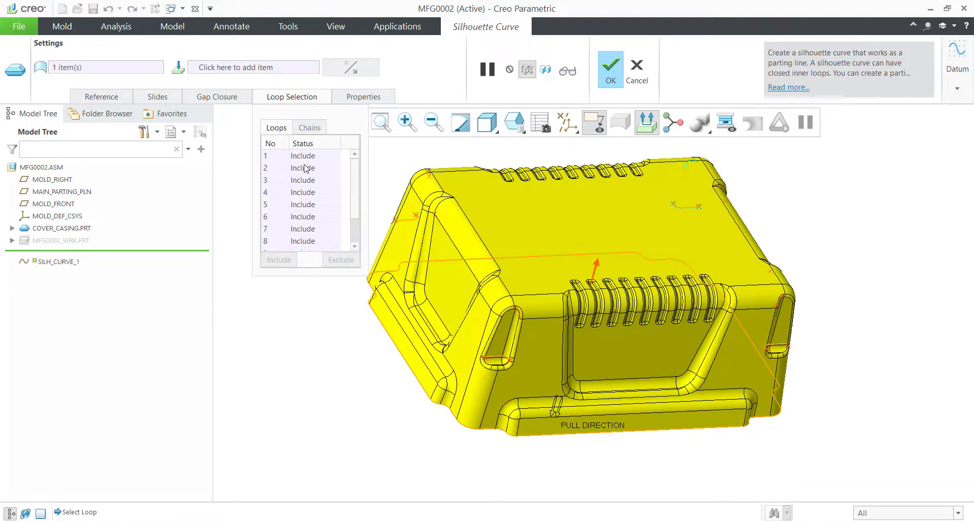
click(303, 155)
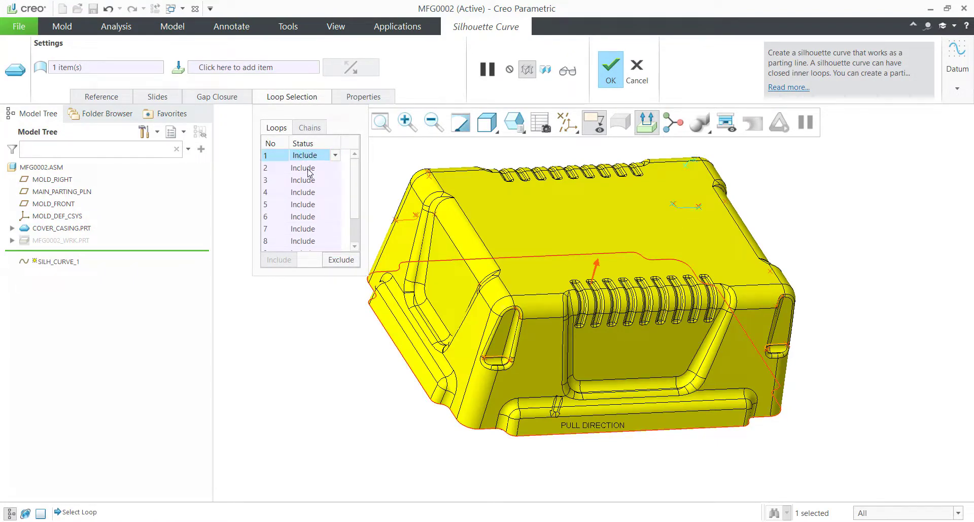
click(308, 172)
click(321, 156)
Exclude loops 2 through 11 from the silhouette curve, keeping only loop 1 included.
click(322, 169)
shift+click(325, 240)
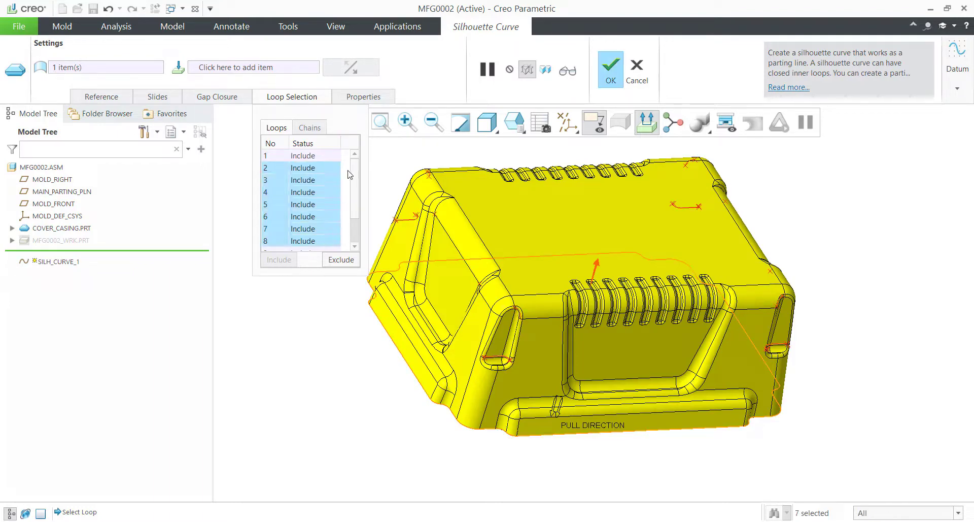
scroll(359, 183, down, 1)
shift+click(327, 242)
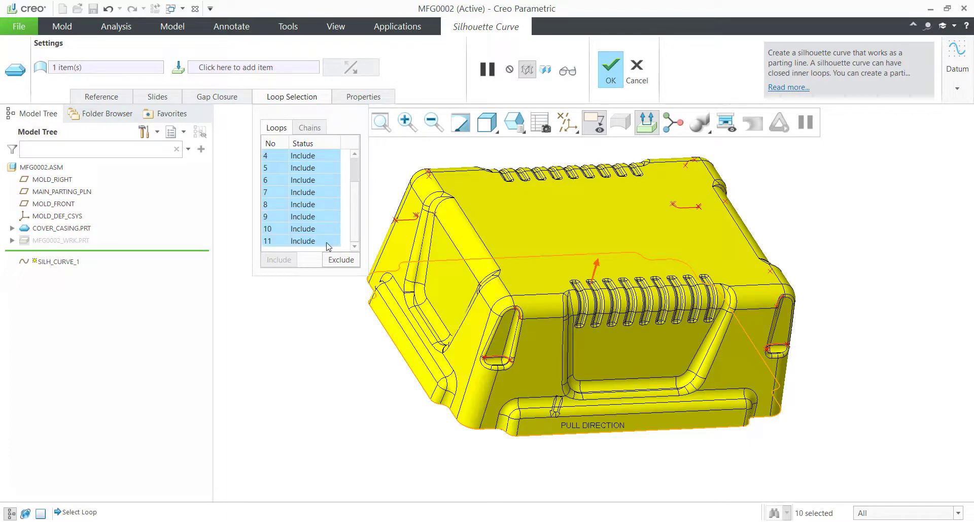
click(343, 260)
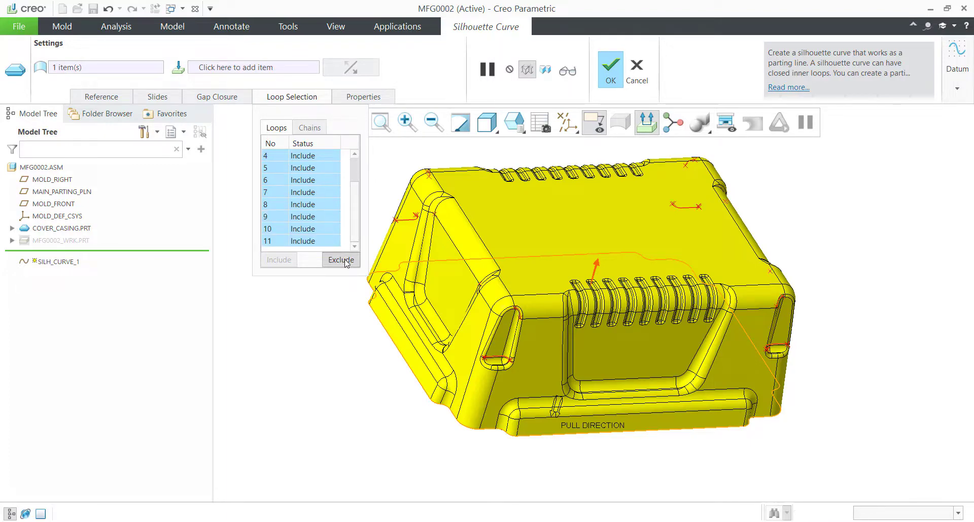
scroll(356, 206, up, 1)
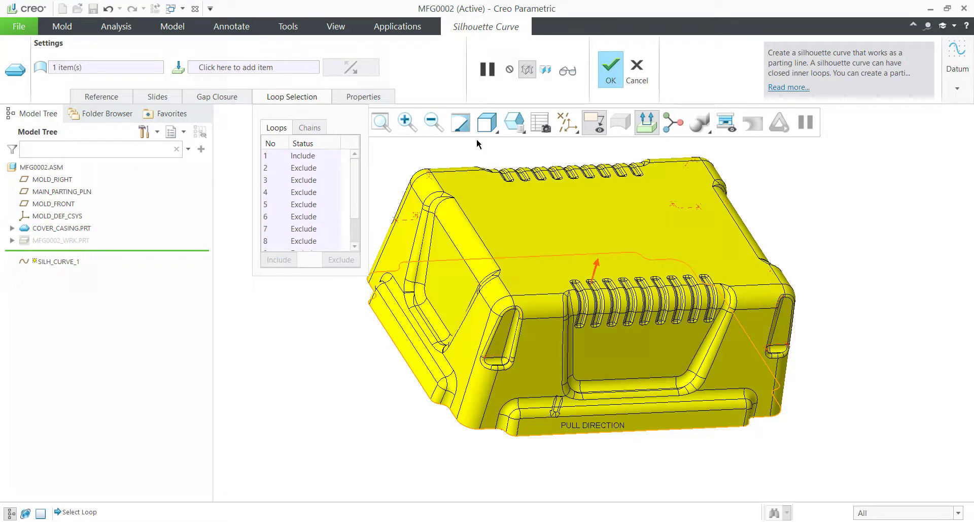
Preview the redefined silhouette curve and accept it.
click(567, 70)
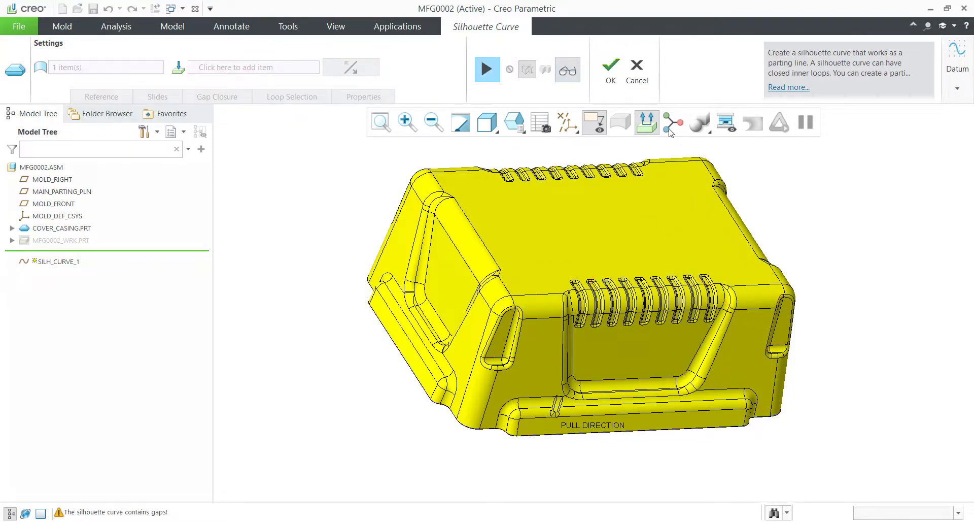
click(611, 70)
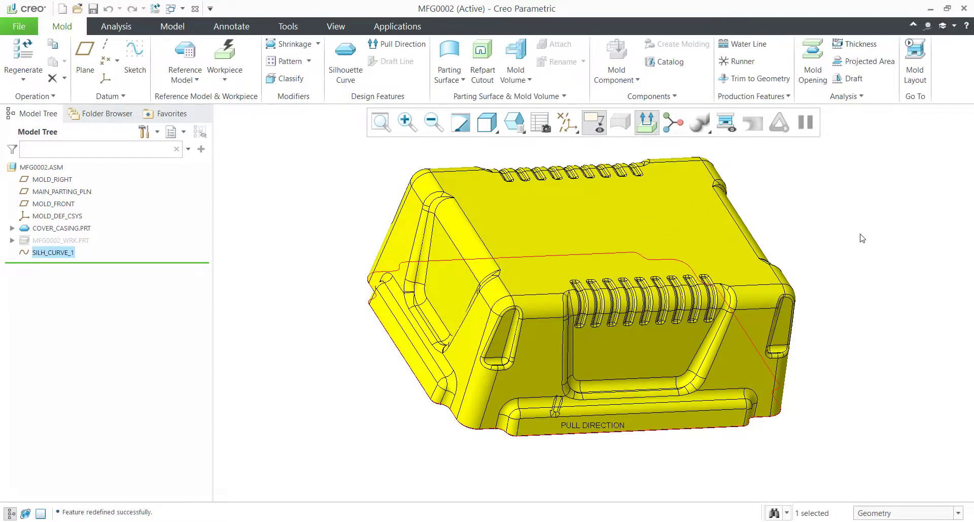
click(863, 237)
Hide the cover casing to inspect the silhouette curve on its own, and show the casing again.
middle_drag(634, 238, 576, 286)
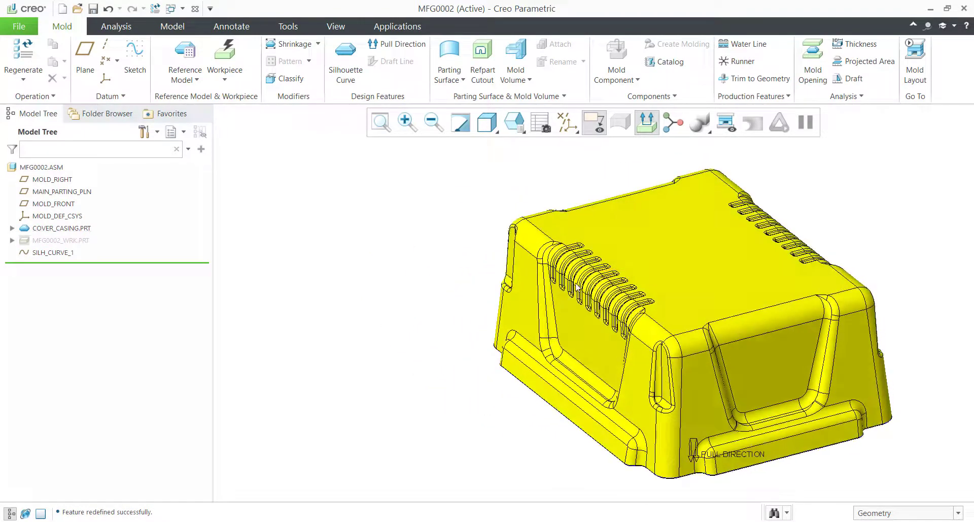
middle_drag(557, 222, 383, 251)
click(55, 228)
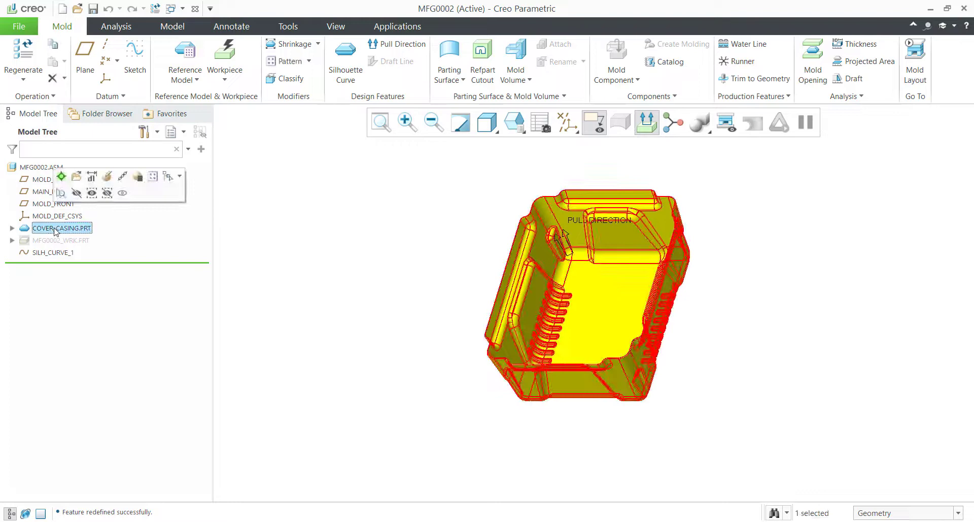
click(76, 193)
mouse_move(504, 278)
middle_down()
mouse_move(600, 300)
mouse_move(544, 202)
mouse_move(588, 224)
mouse_move(483, 295)
middle_up()
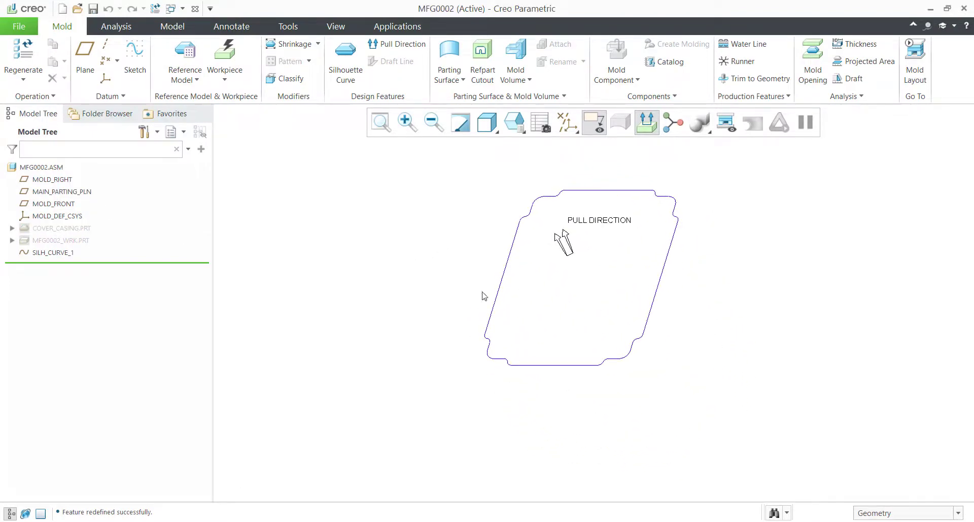
click(64, 228)
click(87, 189)
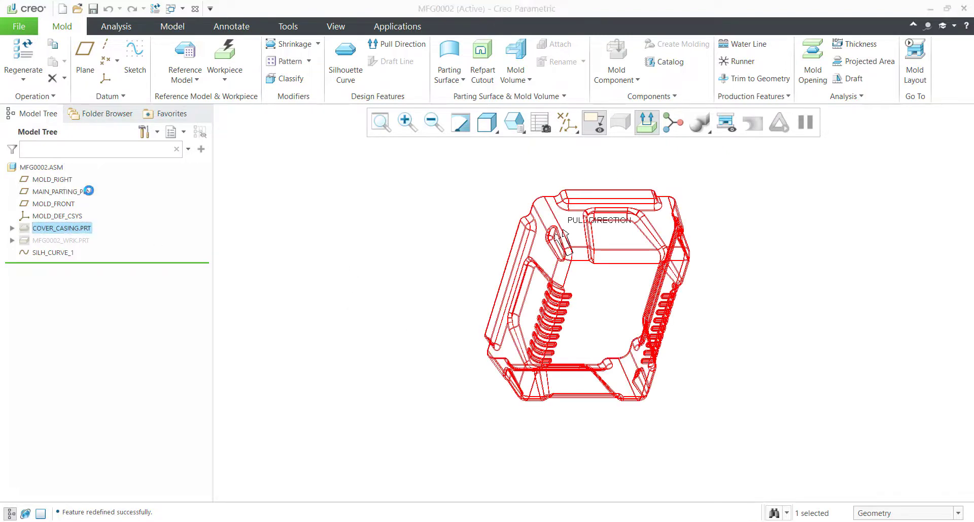
click(325, 279)
Show only the workpiece with the silhouette curve, and unhide the cover casing inside it.
click(60, 240)
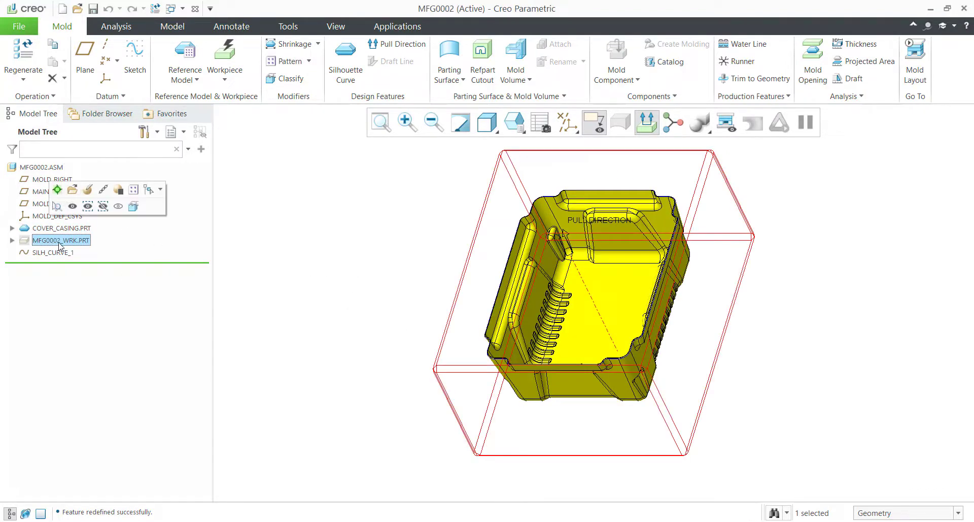
click(87, 206)
middle_drag(443, 320, 435, 311)
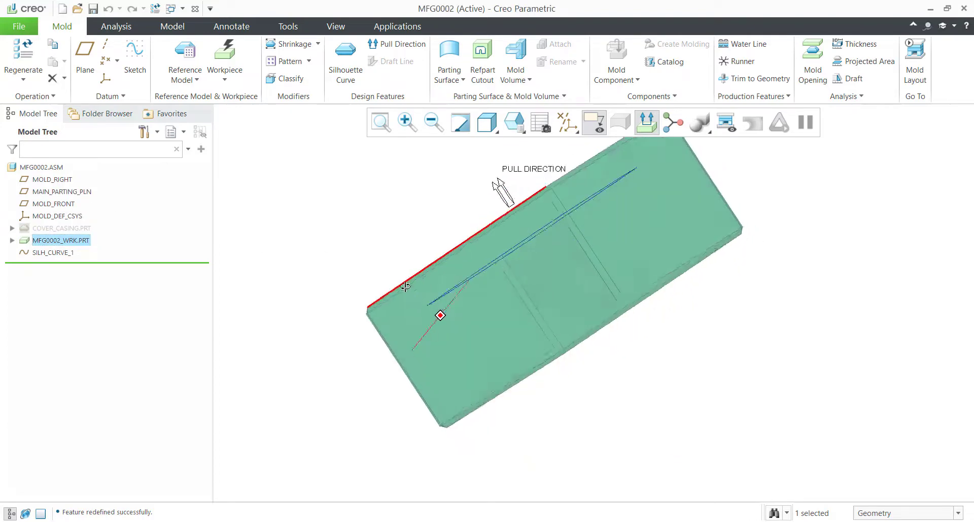
click(321, 233)
key(ctrl+d)
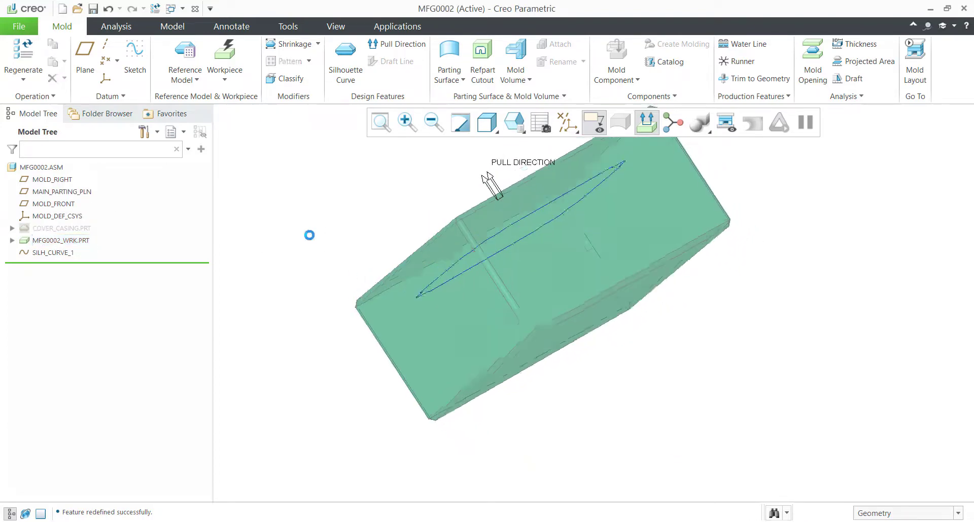
click(60, 229)
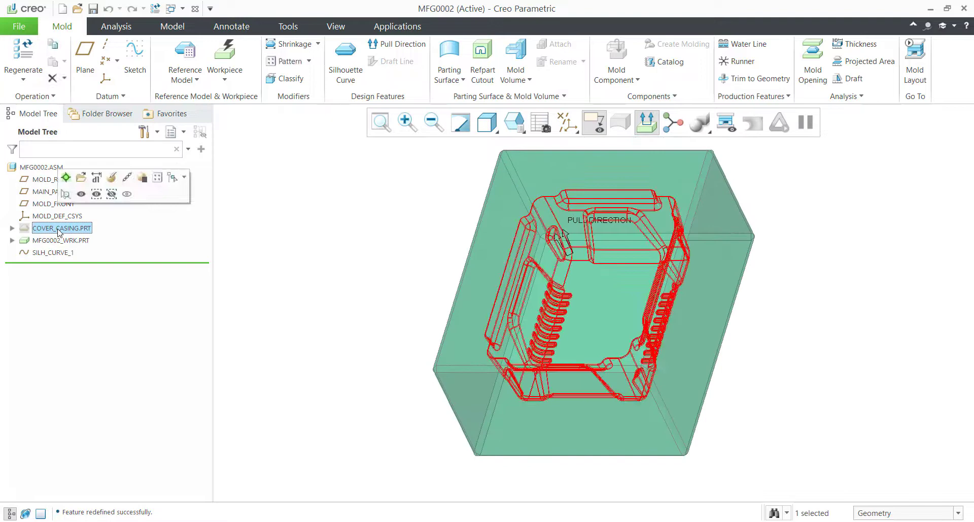
click(81, 194)
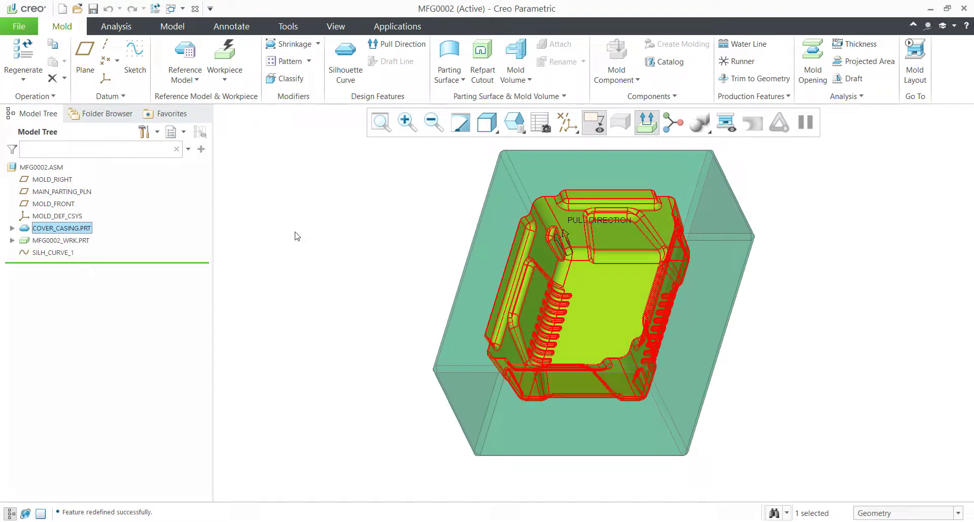
Set the component display style of the MFG0002_WRK workpiece to wireframe.
click(74, 241)
click(335, 26)
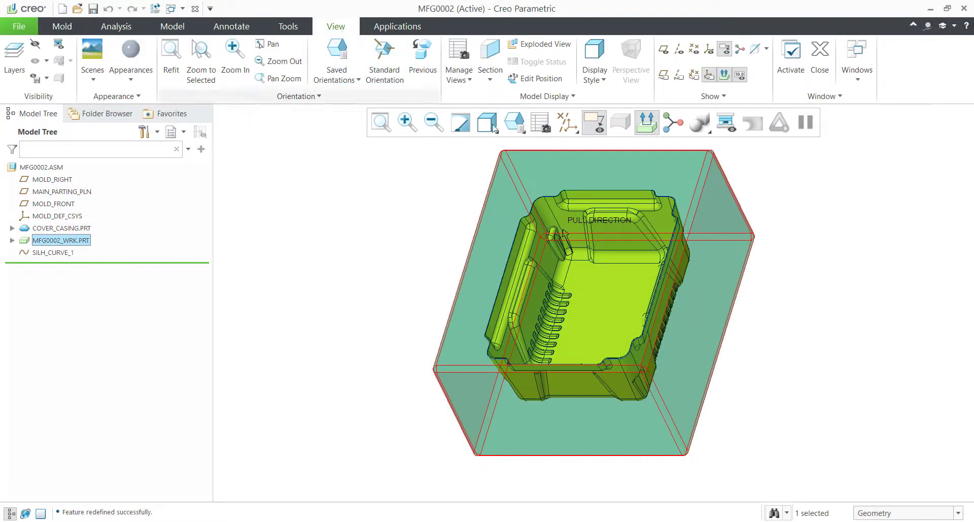
click(544, 96)
mouse_move(549, 114)
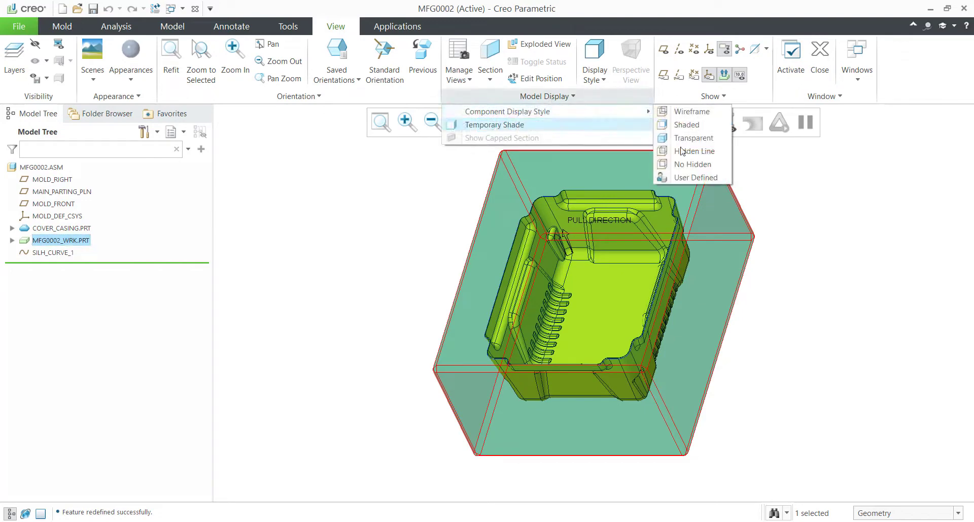
click(703, 114)
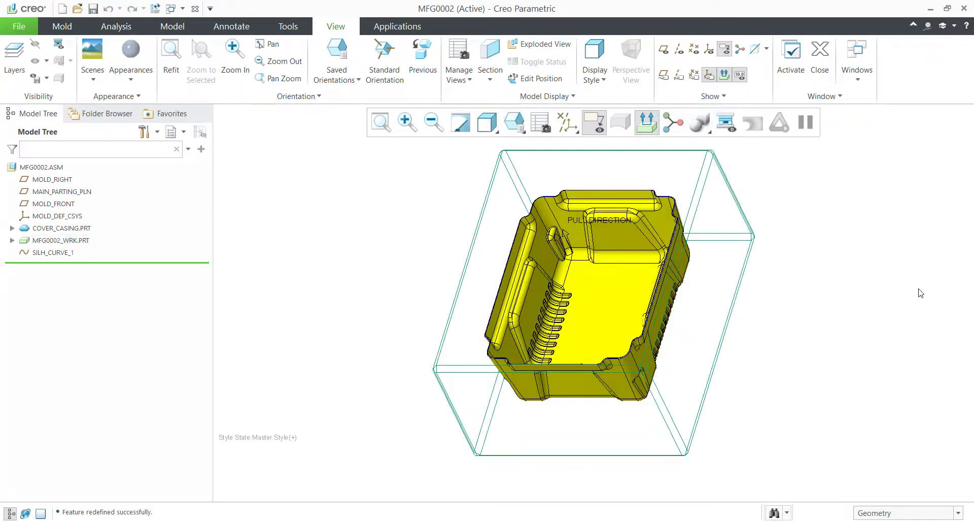
click(65, 227)
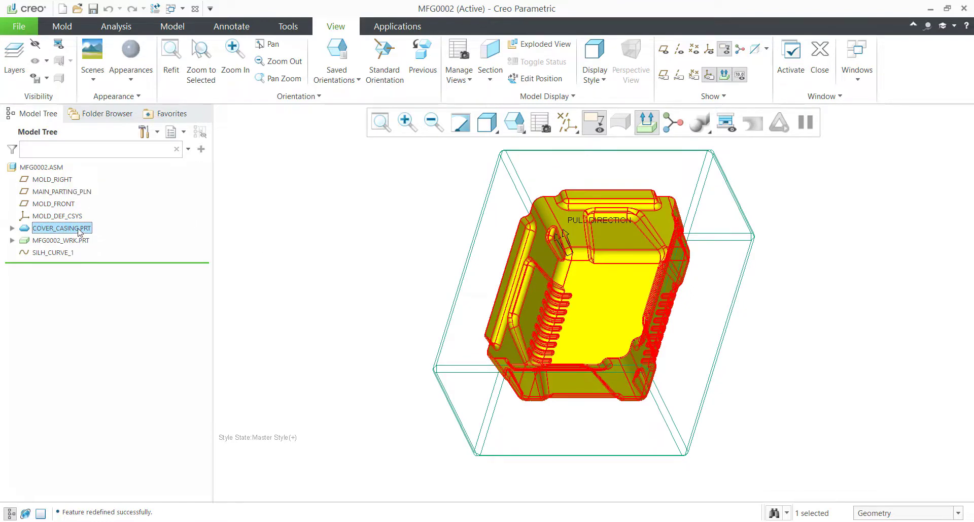
click(371, 209)
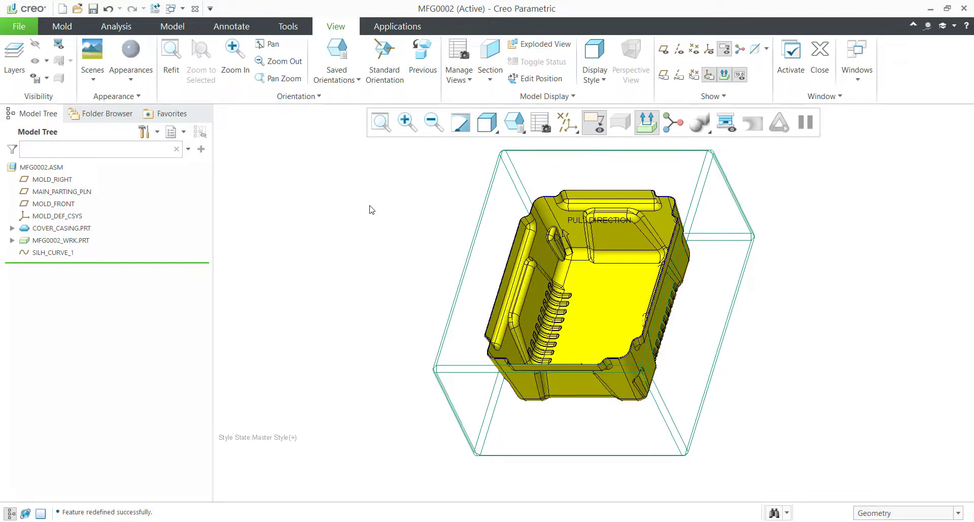
Start a new parting surface and define a skirt surface using the silhouette curve SILH_CURVE_1 as its feature curves.
click(71, 28)
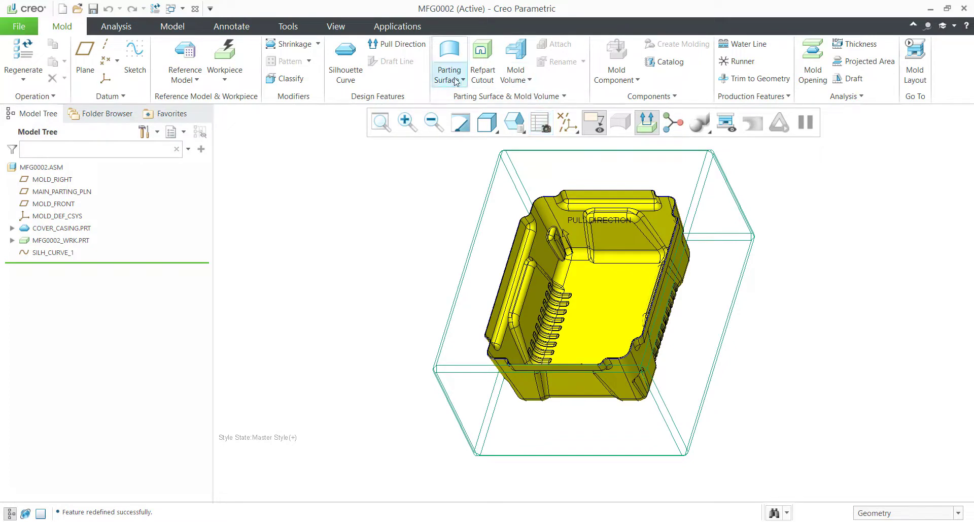
key(ctrl+d)
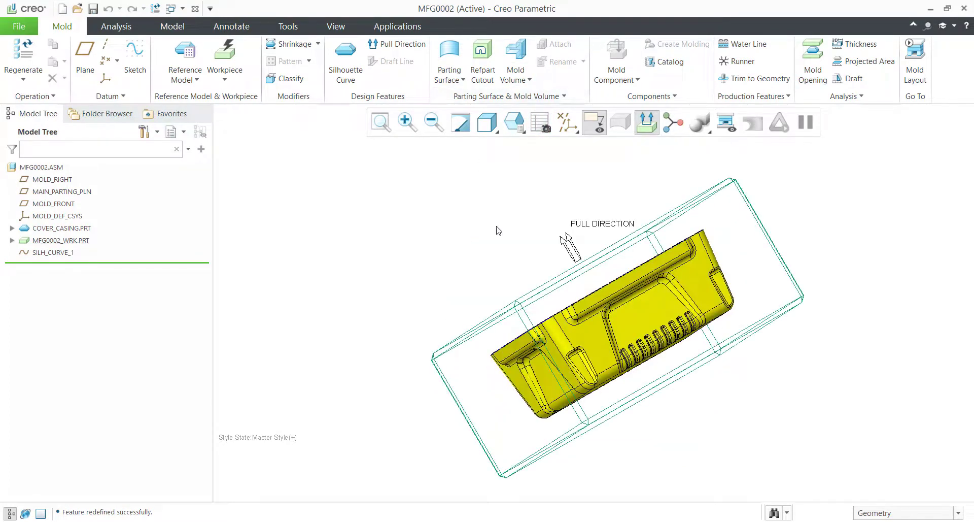
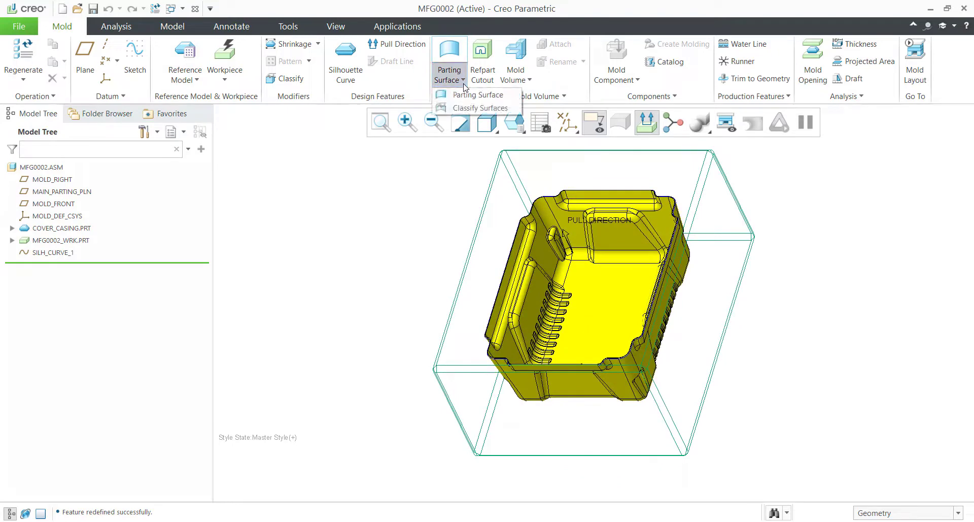
click(477, 96)
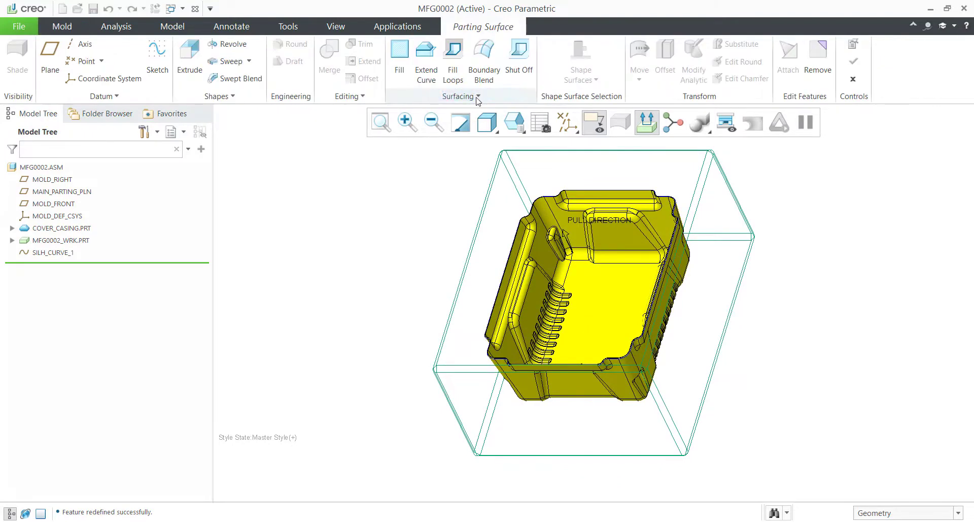
click(478, 98)
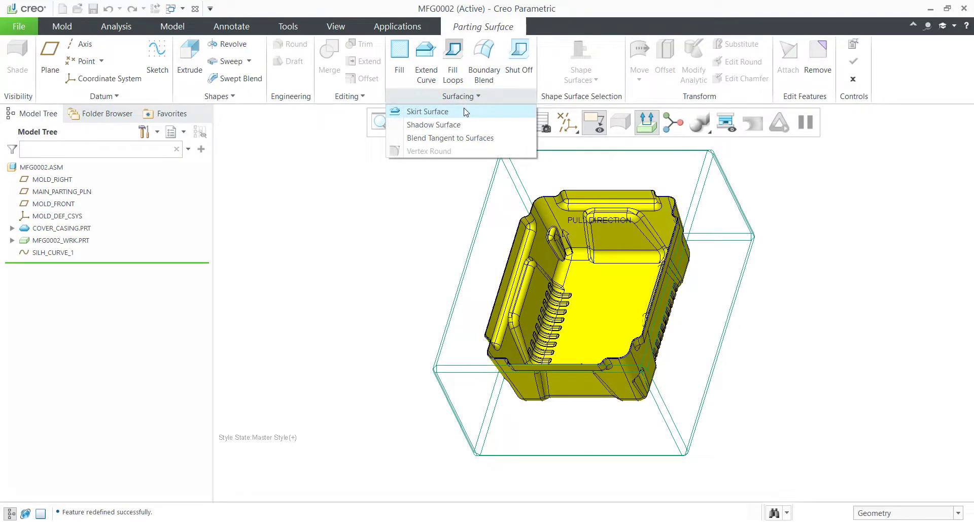
click(465, 112)
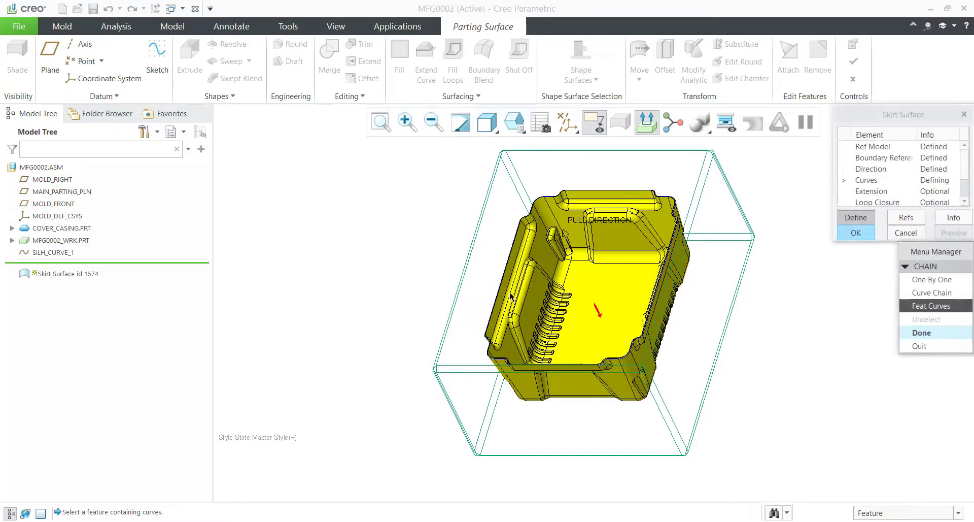
click(53, 252)
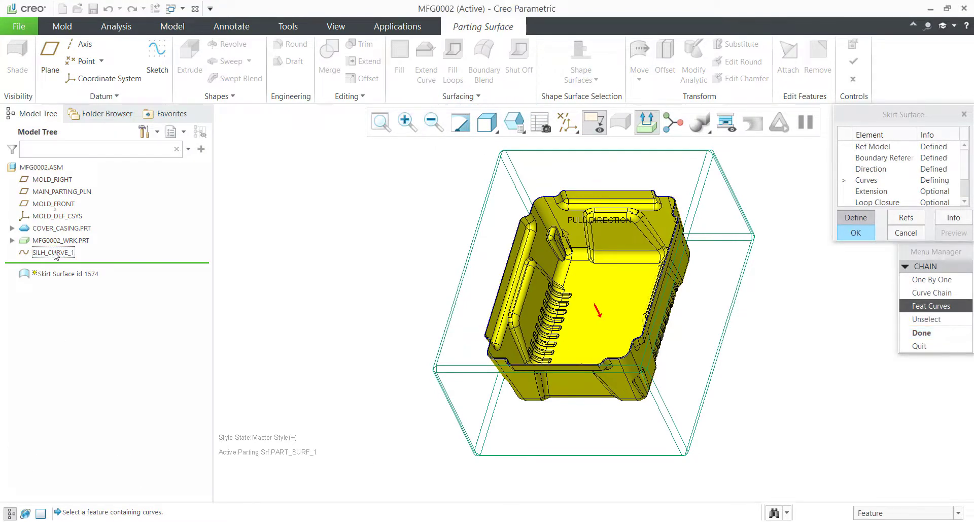
click(937, 335)
Preview the skirt surface, accept it and complete the parting surface.
click(952, 234)
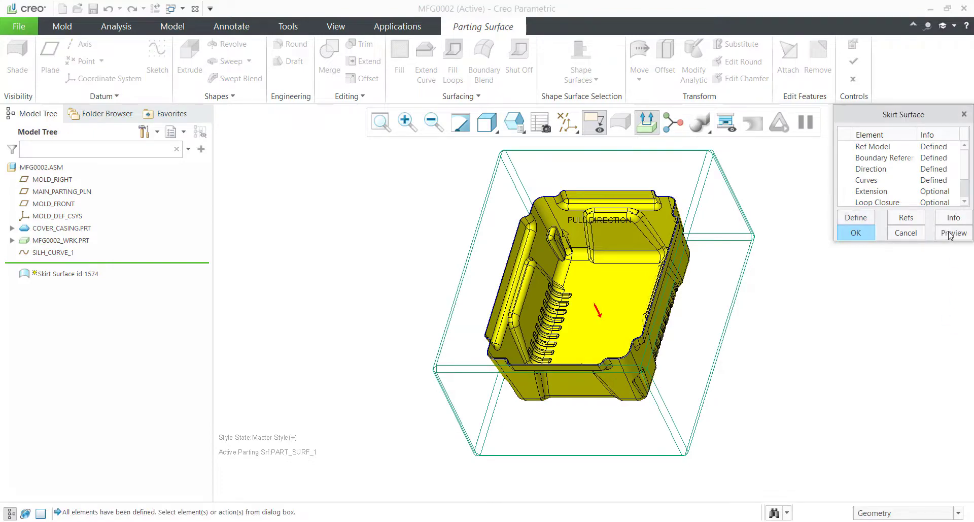
middle_drag(698, 276, 680, 190)
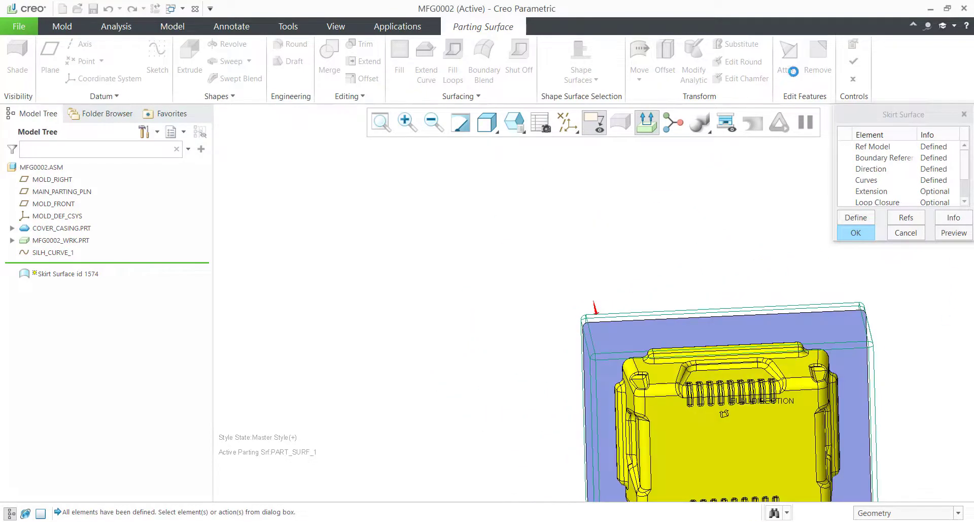
key(ctrl+d)
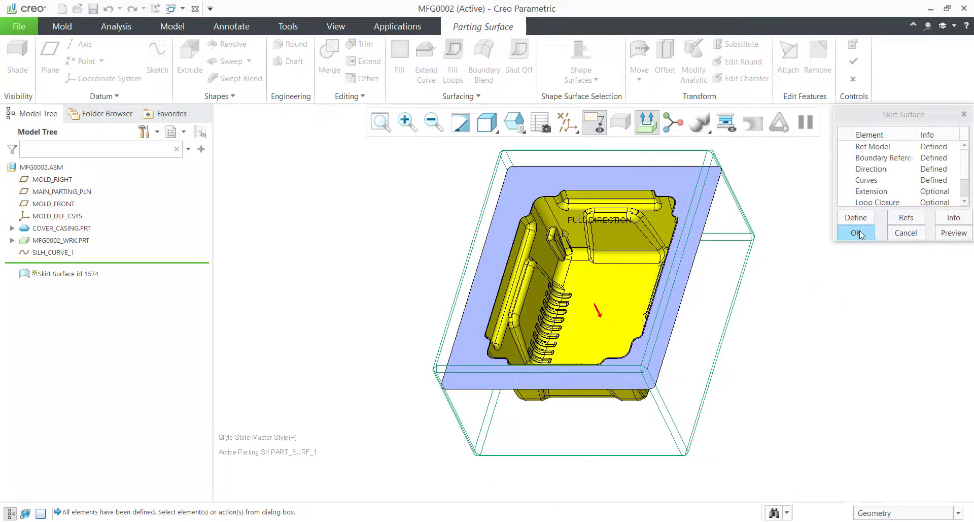
click(857, 233)
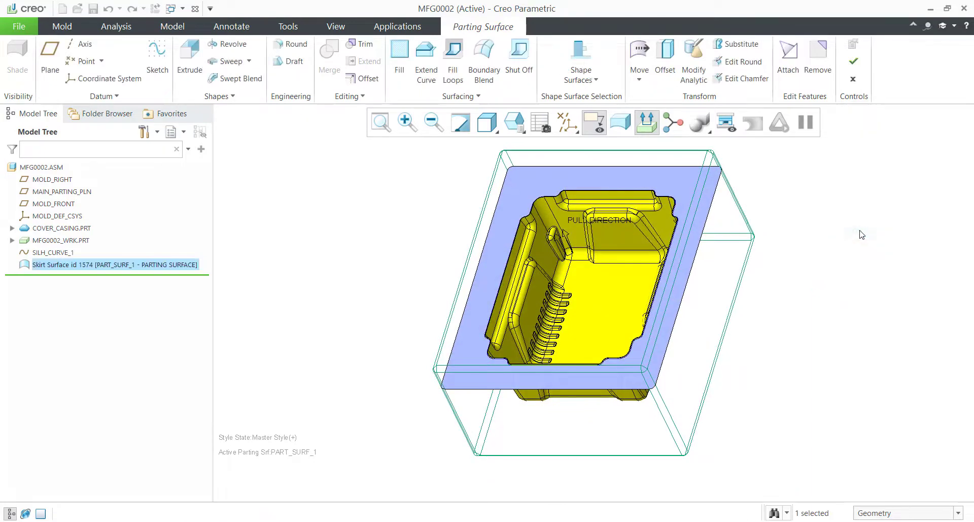
click(853, 61)
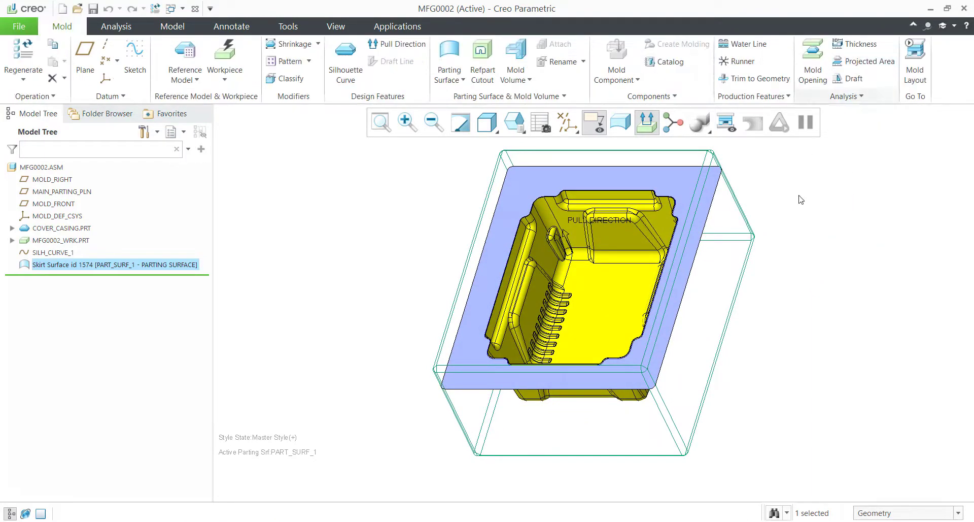
Create a Refpart Cutout of the cover casing from the workpiece and highlight the resulting feature to check it.
click(482, 56)
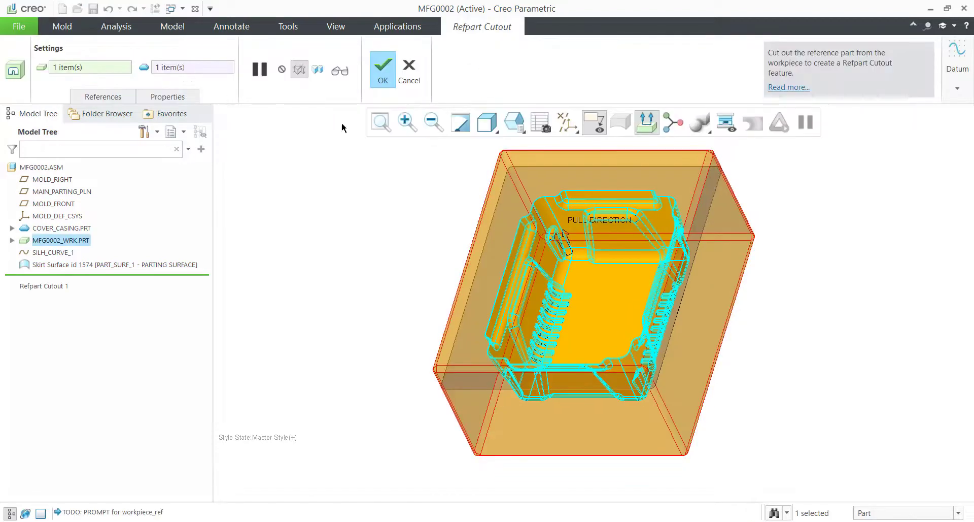
click(340, 71)
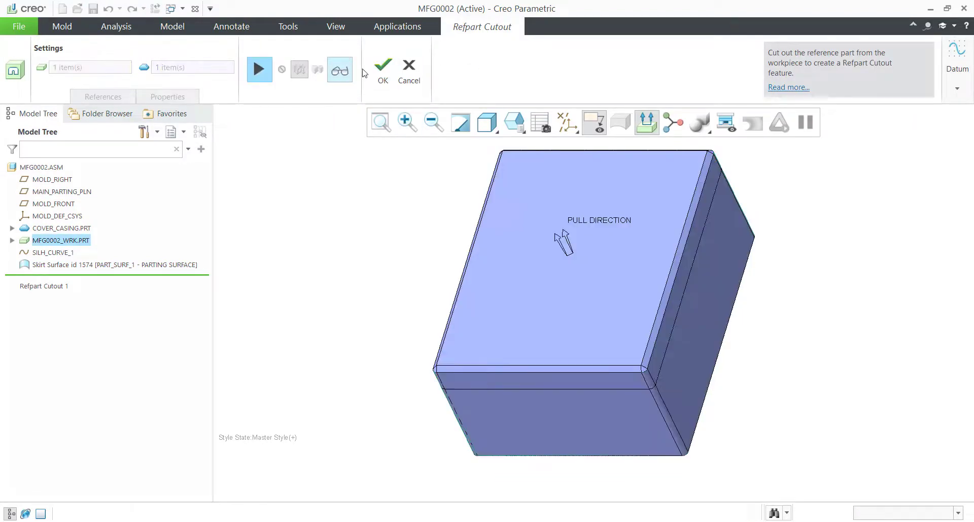
click(382, 71)
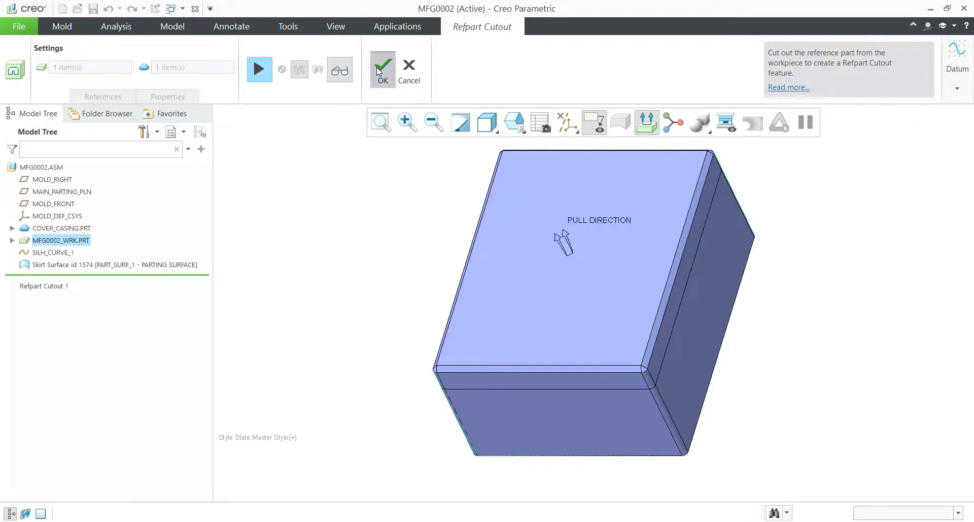
click(364, 204)
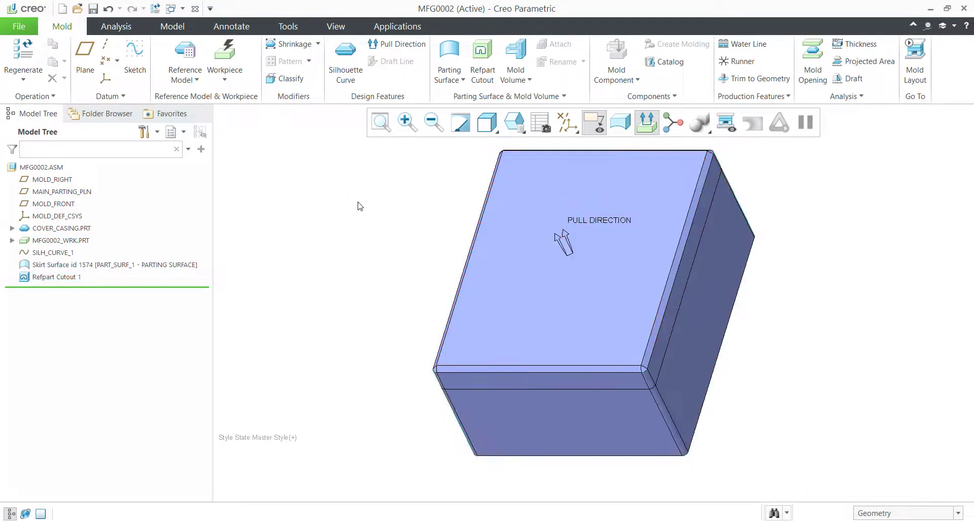
click(56, 276)
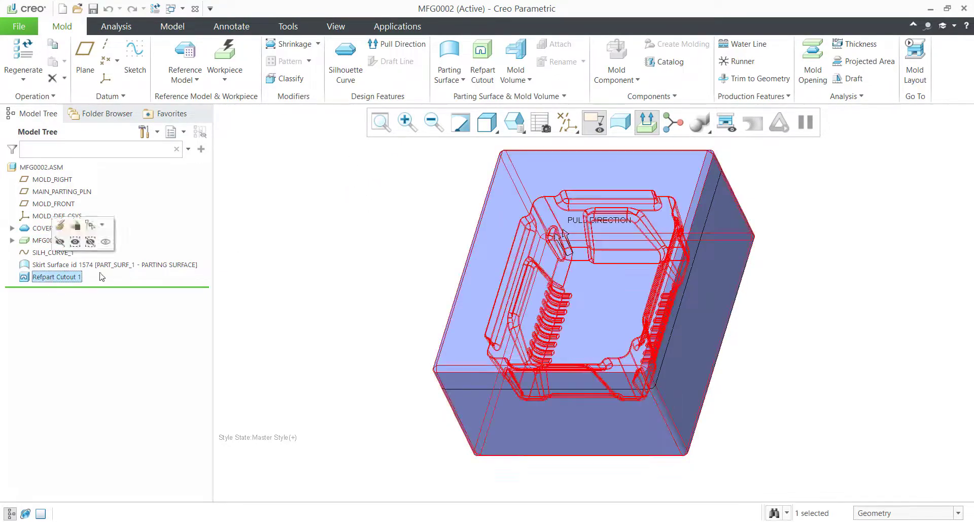
click(370, 226)
Start a Volume Split of the reference part cutout volume, using the skirt parting surface PART_SURF_1 as the split surface.
click(518, 79)
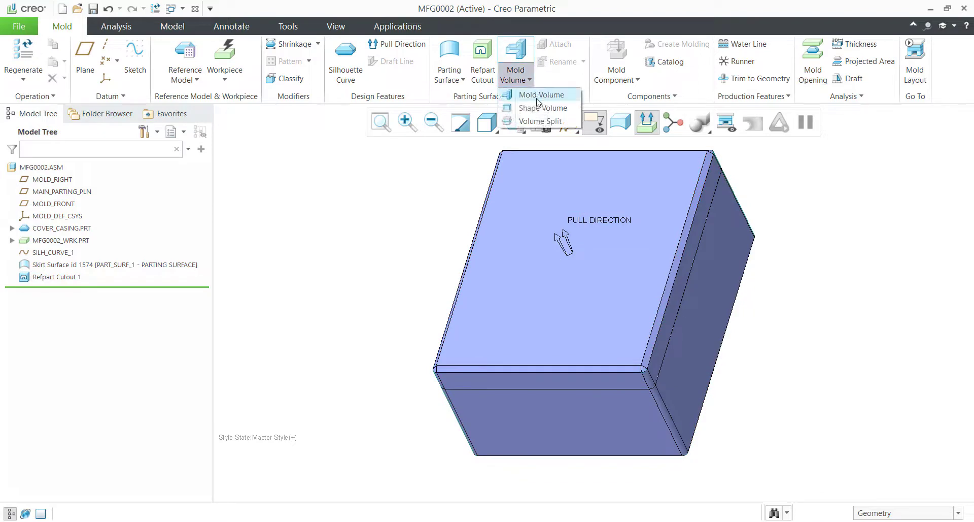
click(549, 120)
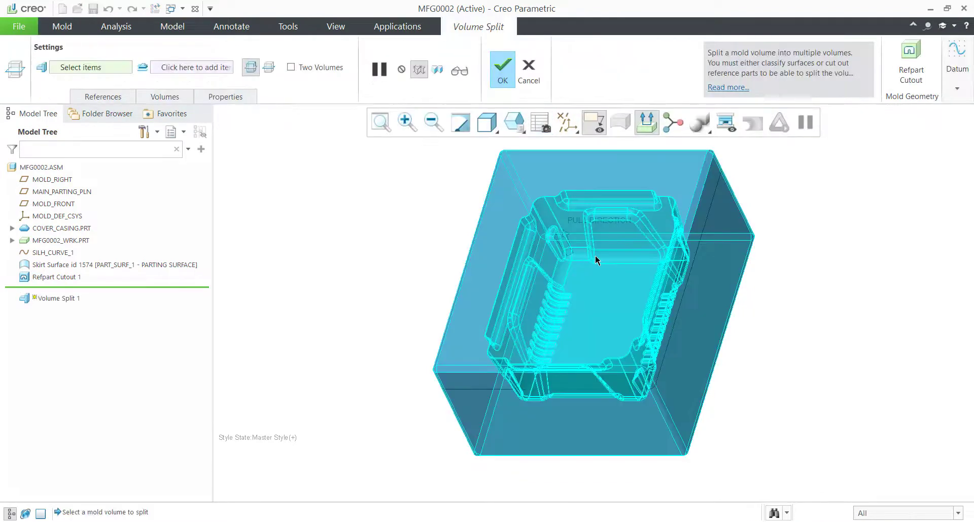
click(596, 255)
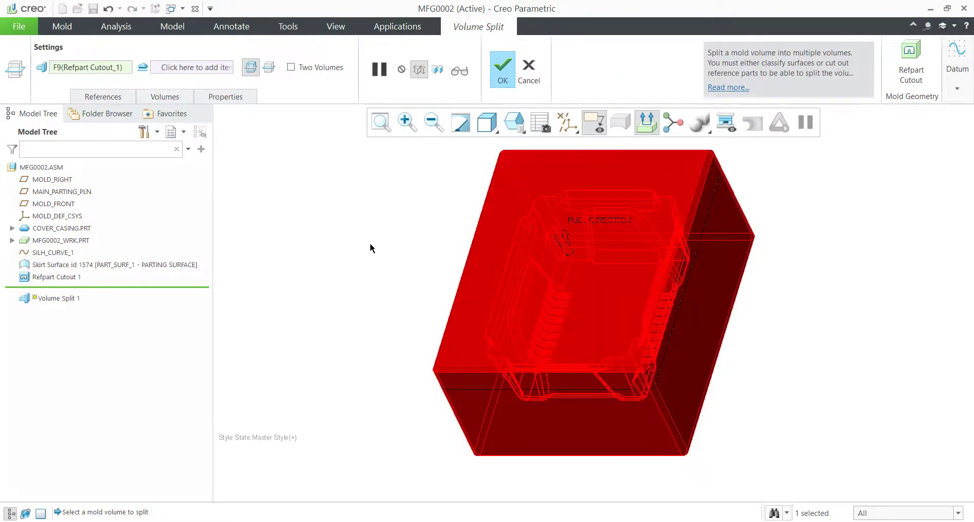
click(96, 97)
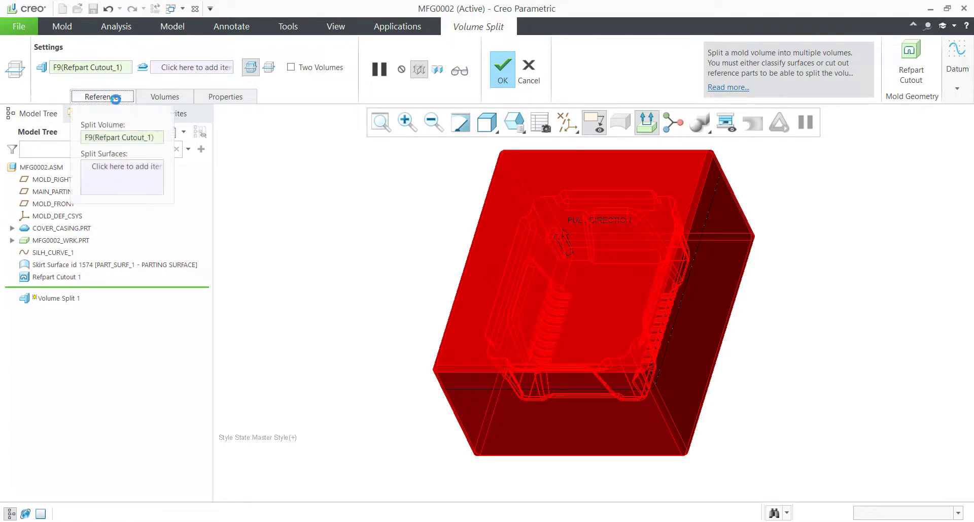
click(123, 168)
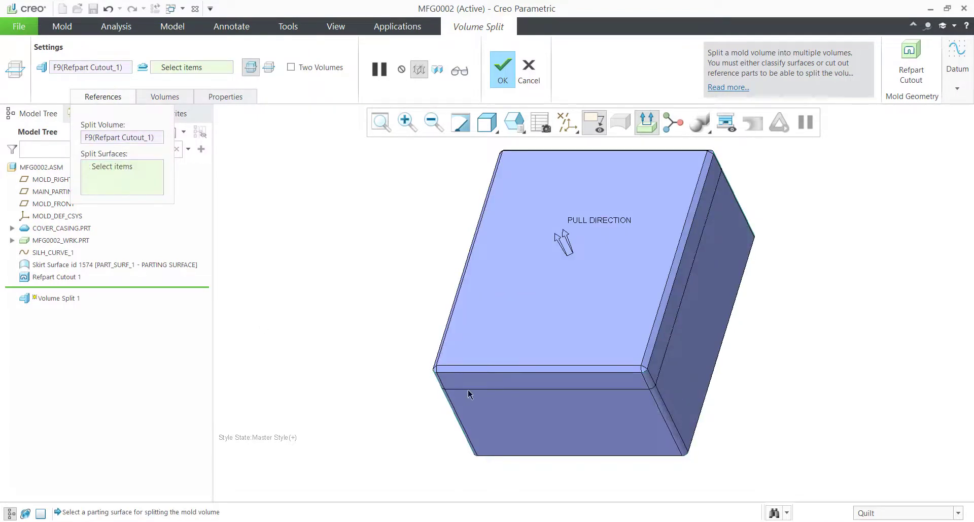
click(483, 373)
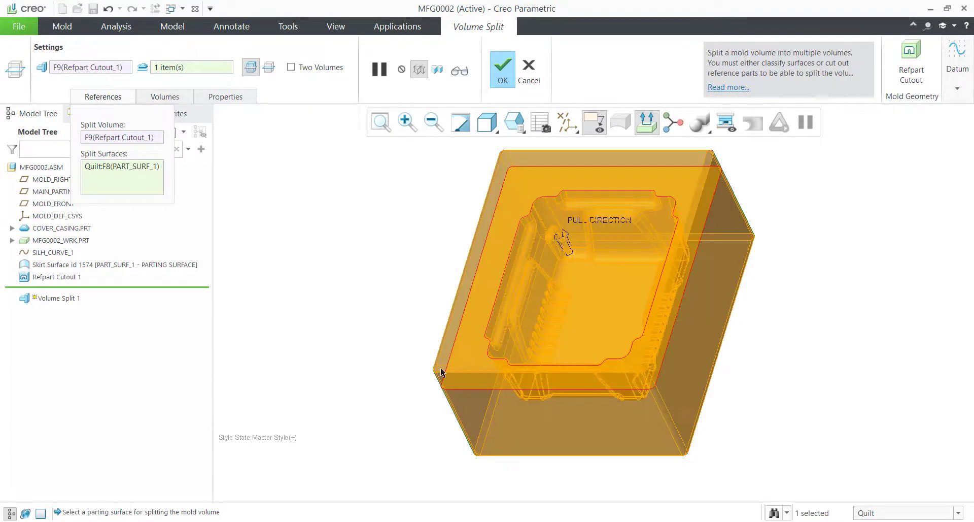
Highlight the first split volume in the model and rename it CORE.
click(164, 98)
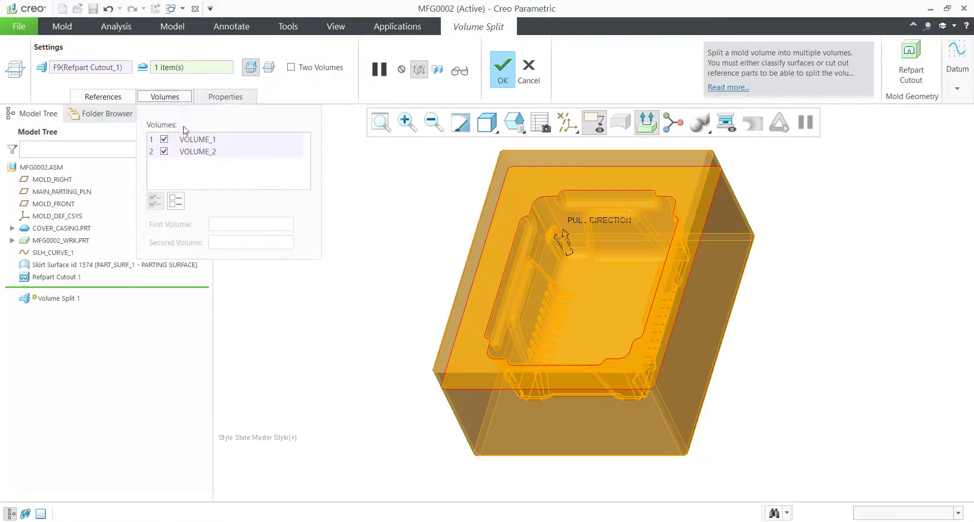
click(197, 140)
middle_drag(653, 345, 475, 195)
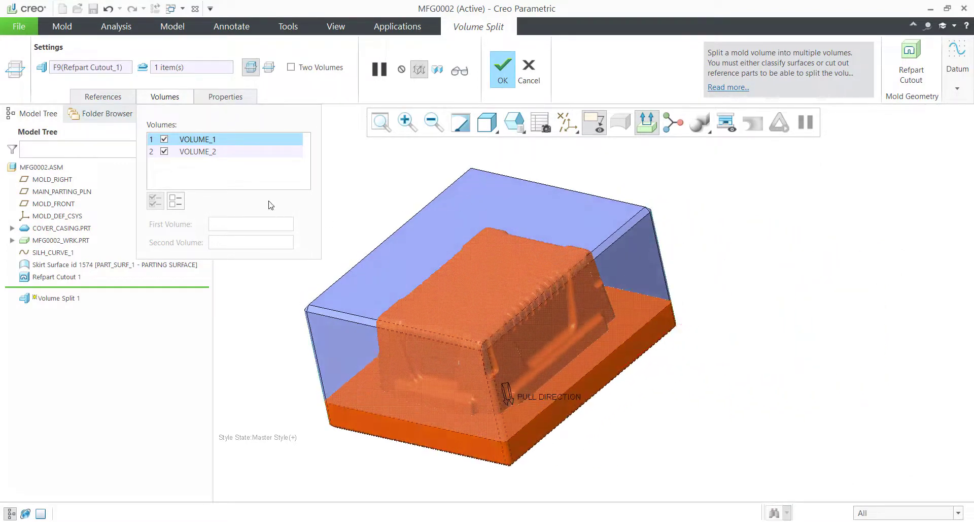
click(214, 142)
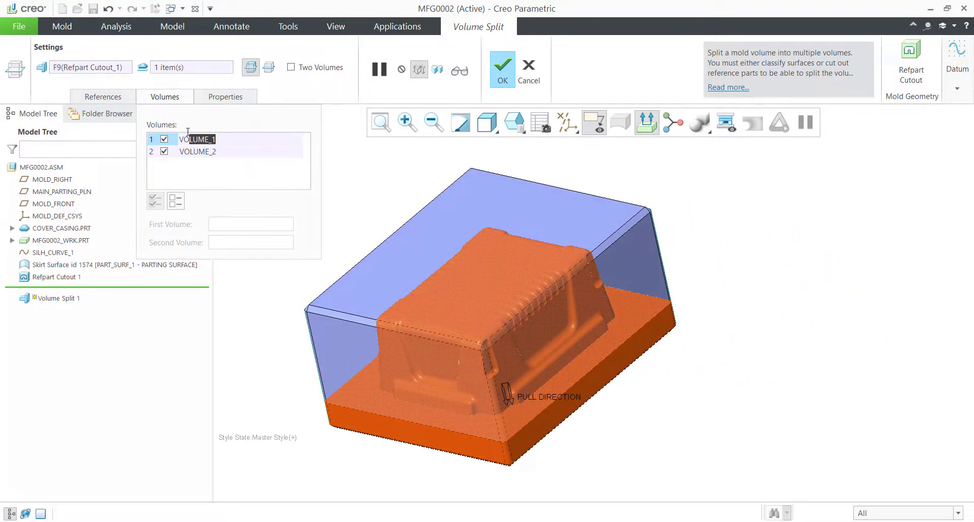
text(CORE)
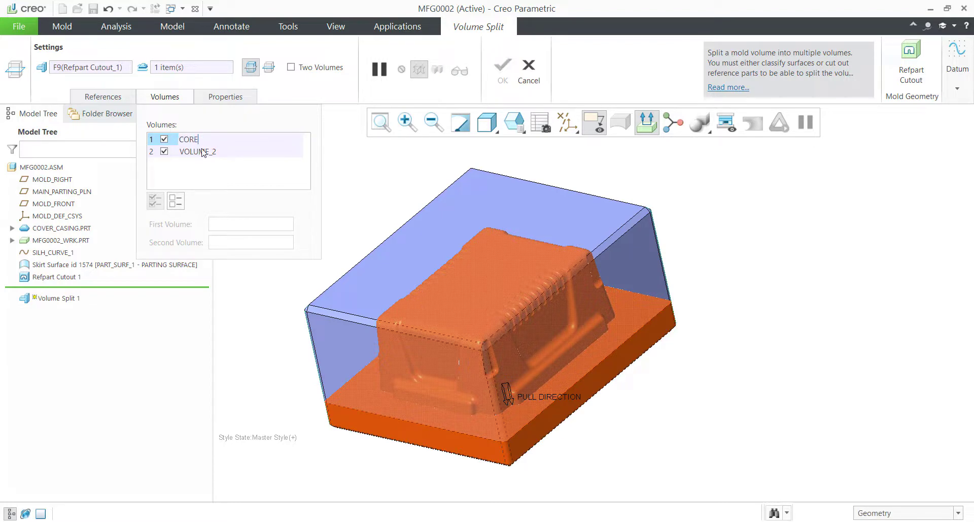
Highlight the second split volume, rename it CAVITY and complete the volume split.
click(203, 152)
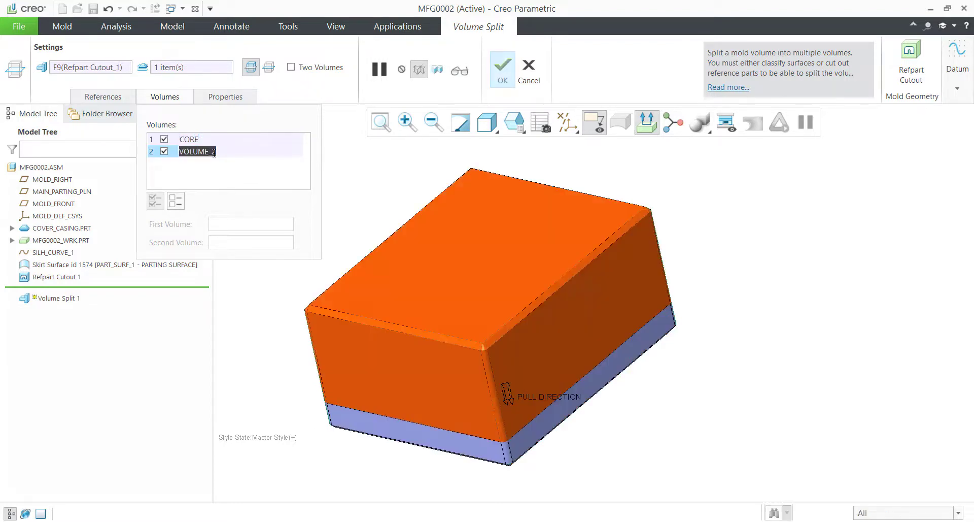
mouse_move(462, 302)
middle_down()
mouse_move(462, 235)
mouse_move(459, 289)
middle_up()
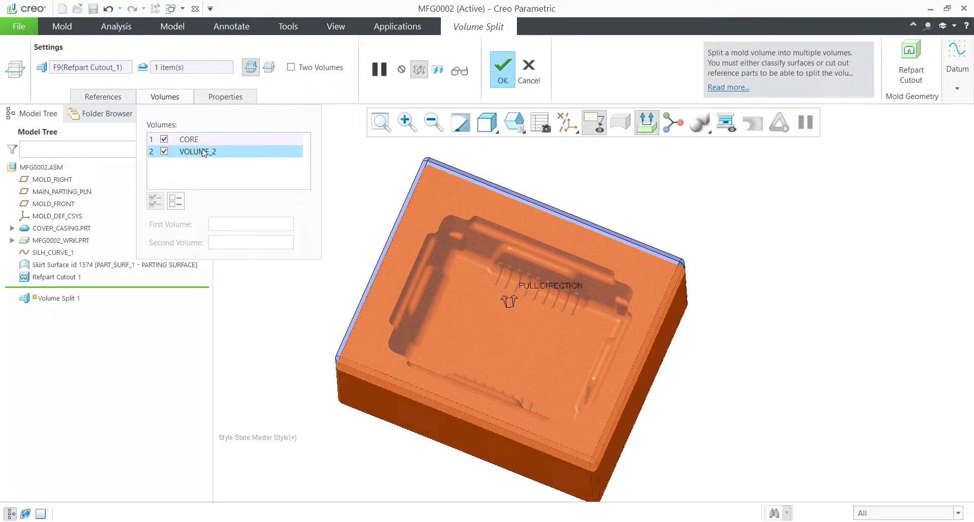
click(220, 152)
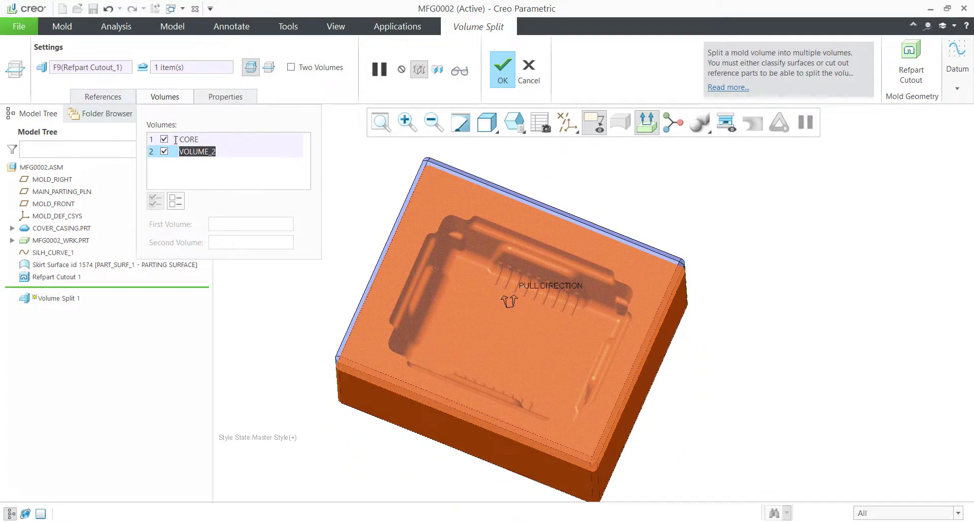
text(CAVITY)
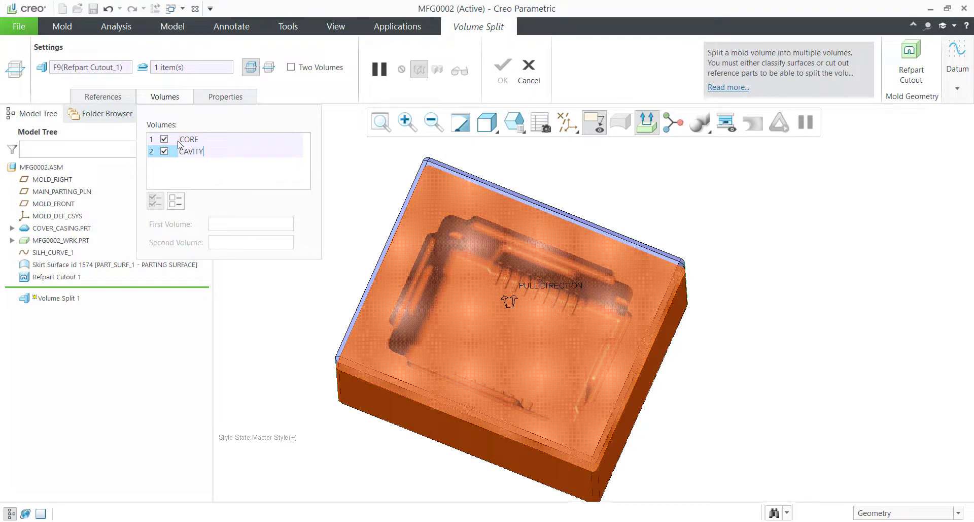
key(Return)
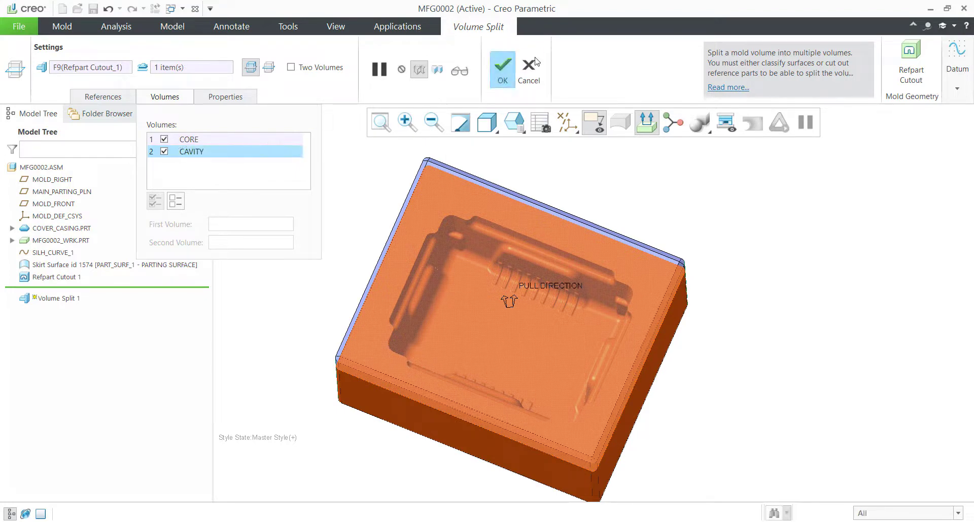
click(504, 69)
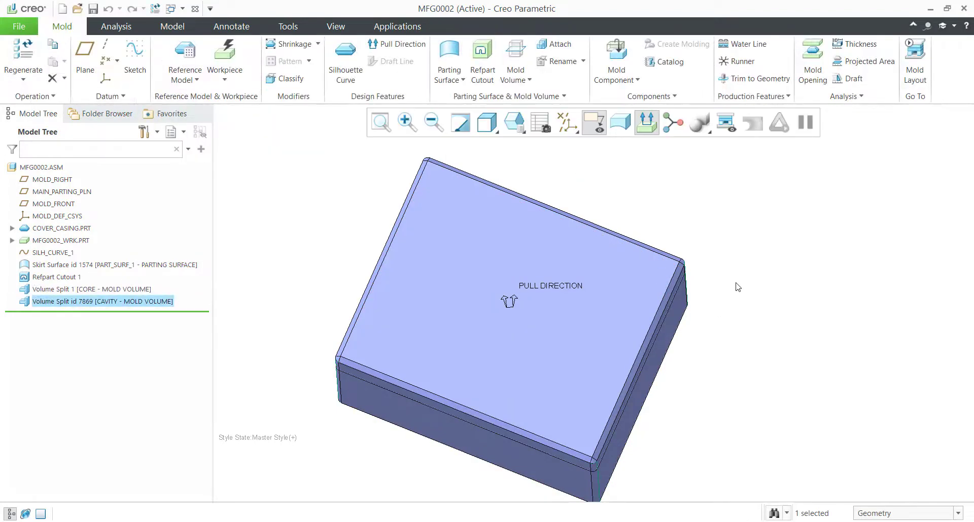
Create mold components from both the CORE and CAVITY volumes.
middle_drag(751, 206, 801, 259)
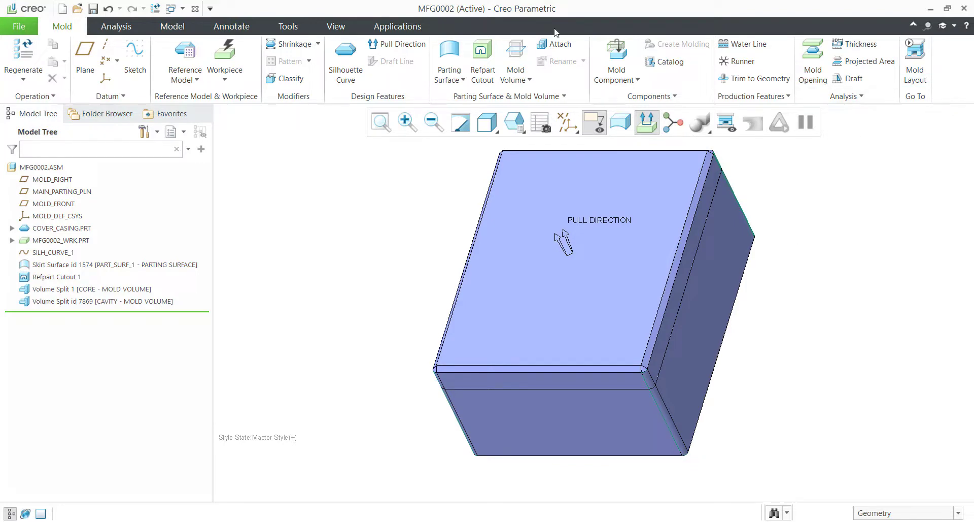
click(638, 81)
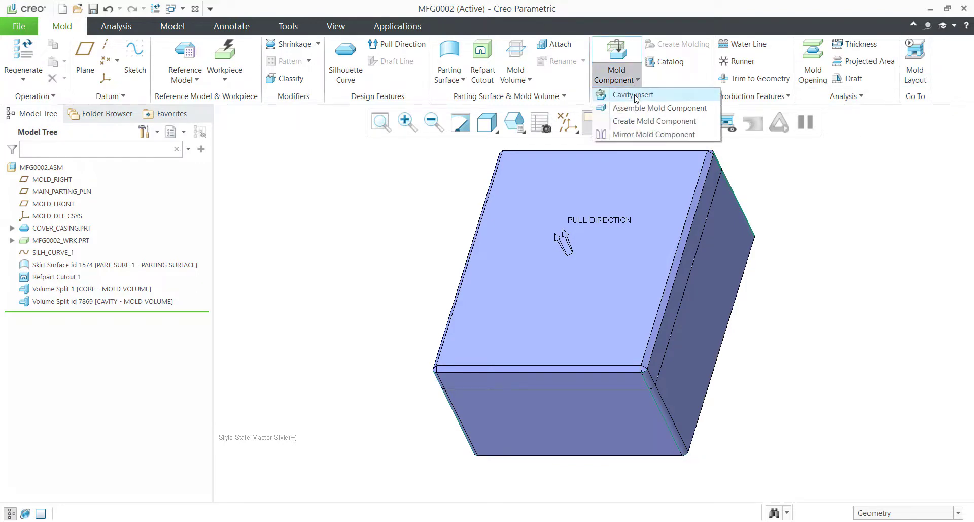
click(654, 121)
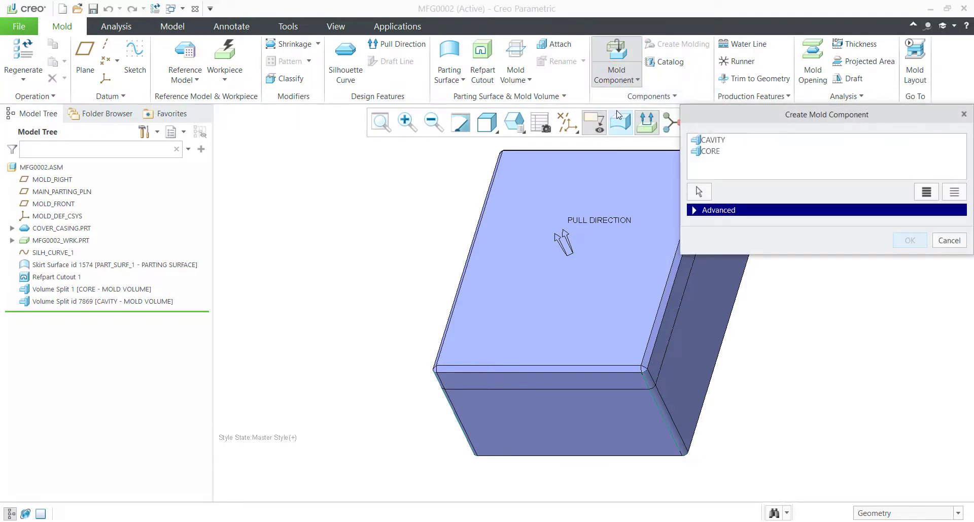
click(930, 193)
click(910, 240)
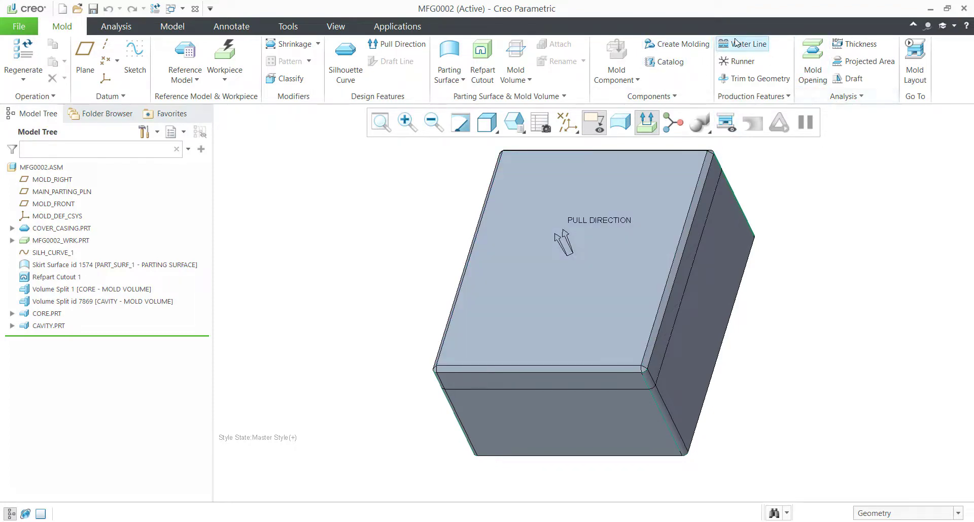
Create the molding part with the name CREO_SIMULATED_PART_COVER.
click(666, 46)
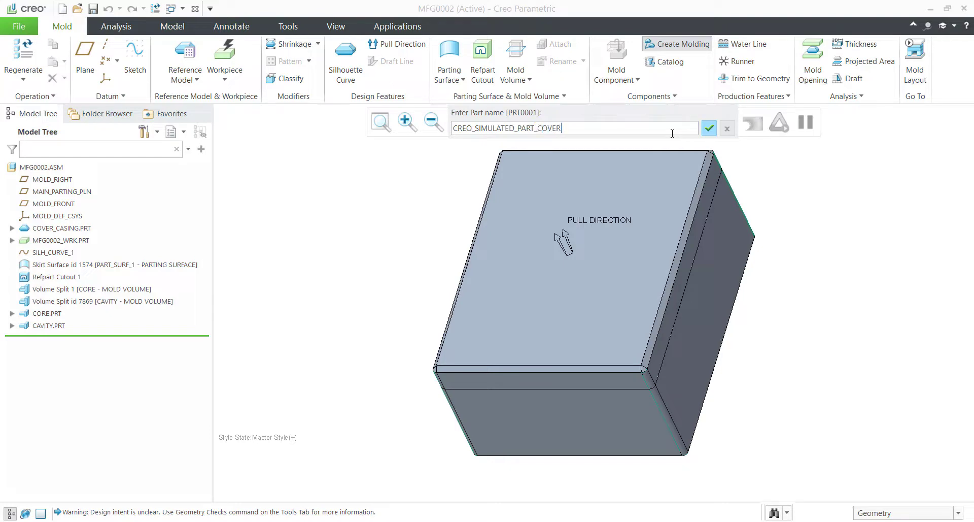
key(Return)
key(Return)
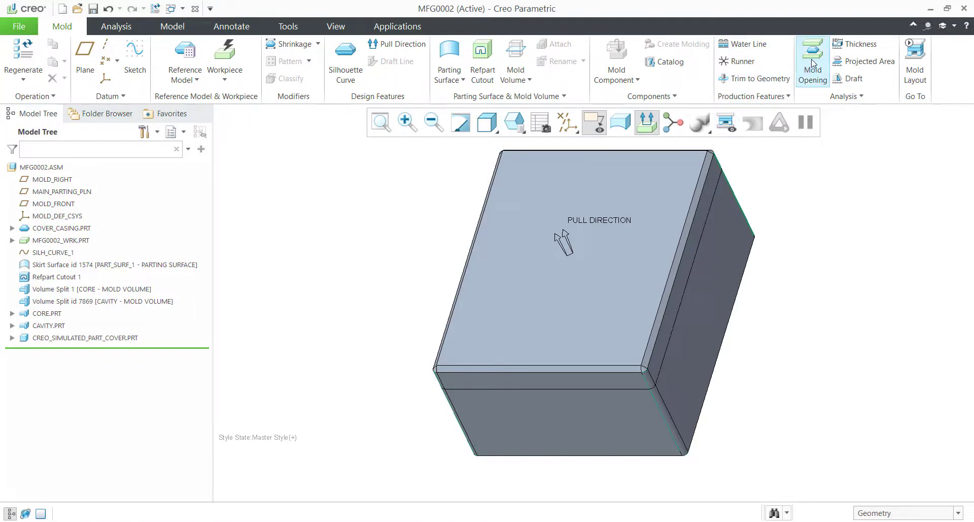
Blank the COVER_CASING reference model and the MFG0002_WRK workpiece.
click(729, 124)
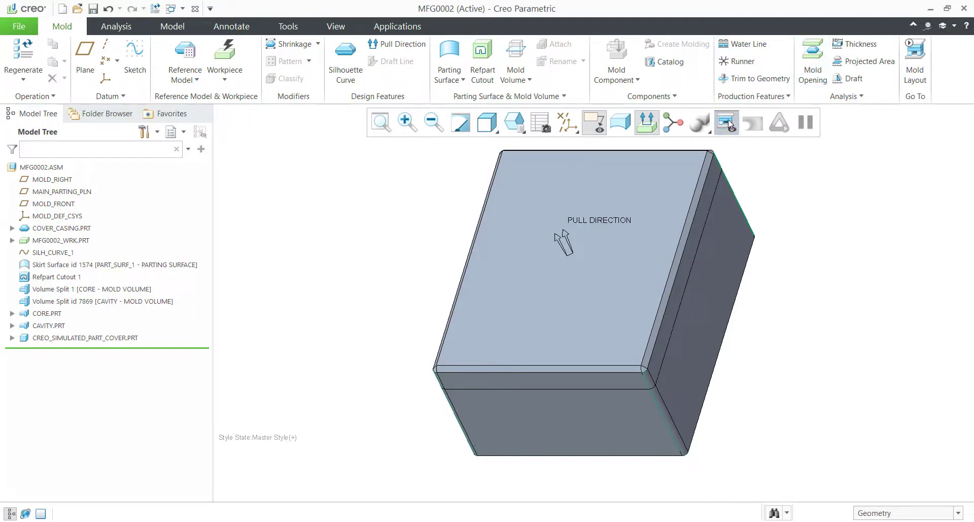
click(797, 191)
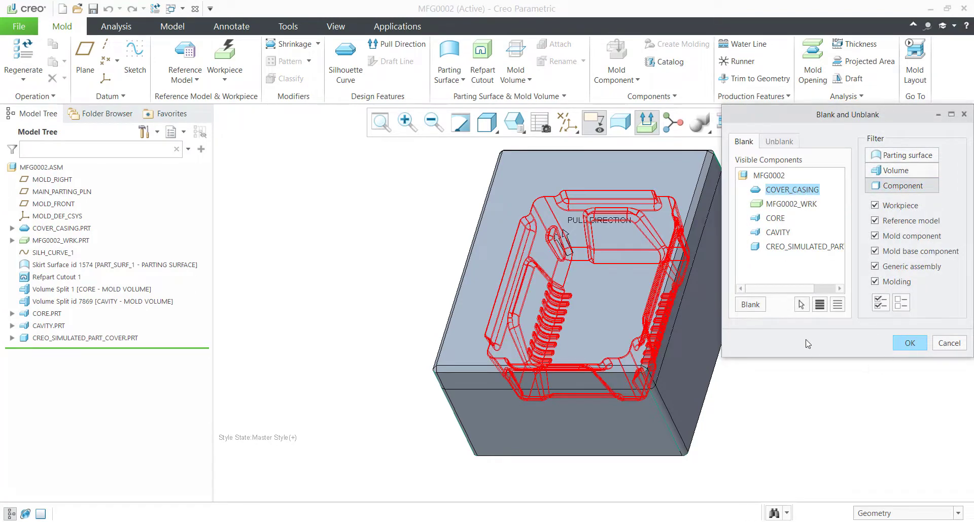
click(763, 304)
click(787, 189)
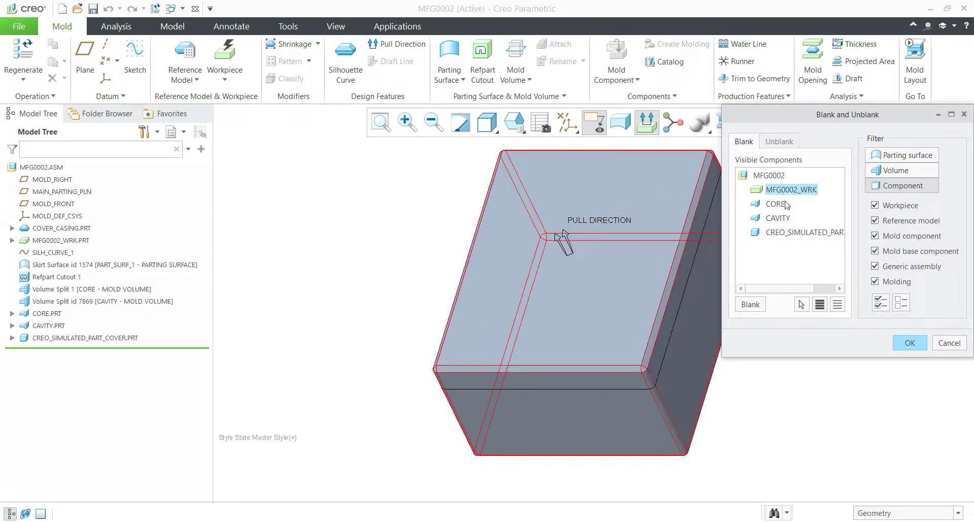
click(756, 305)
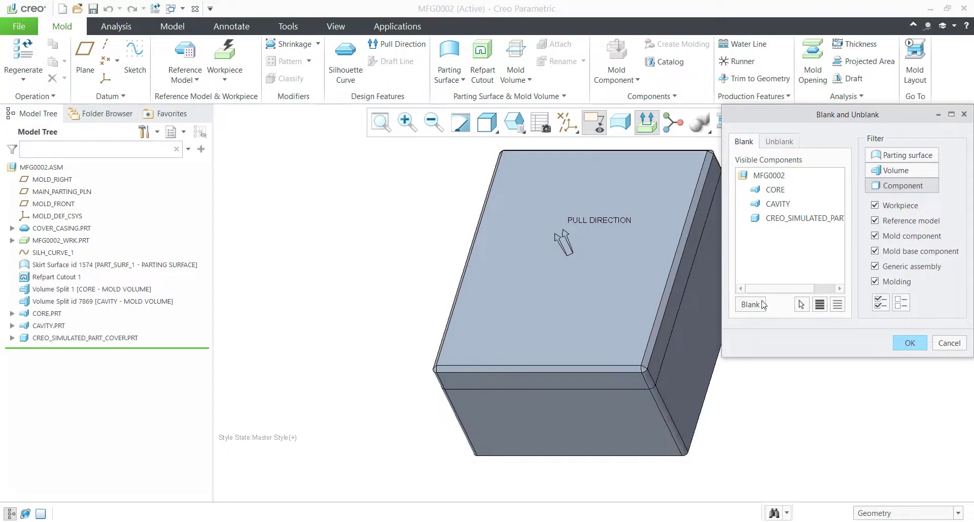
Blank the parting surface PART_SURF_1 and accept the visibility changes.
click(906, 171)
click(917, 160)
click(775, 182)
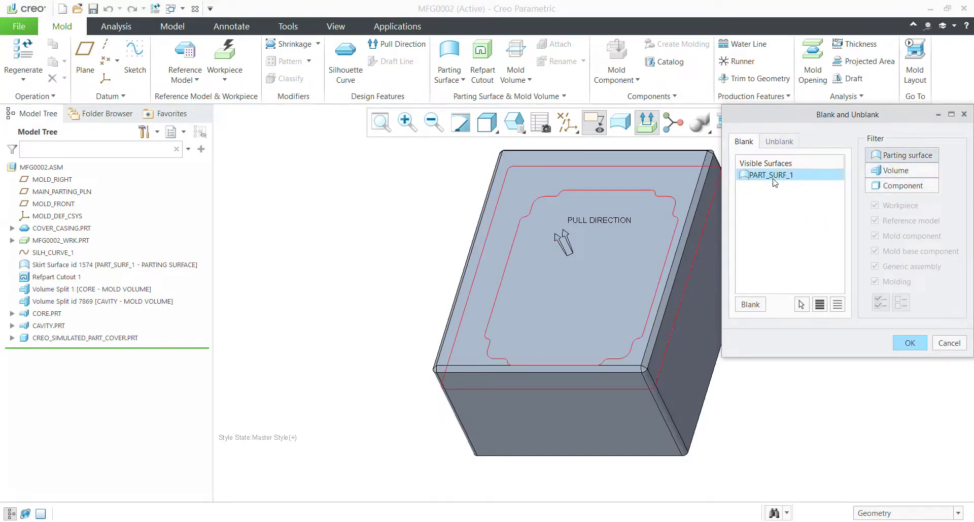
click(751, 304)
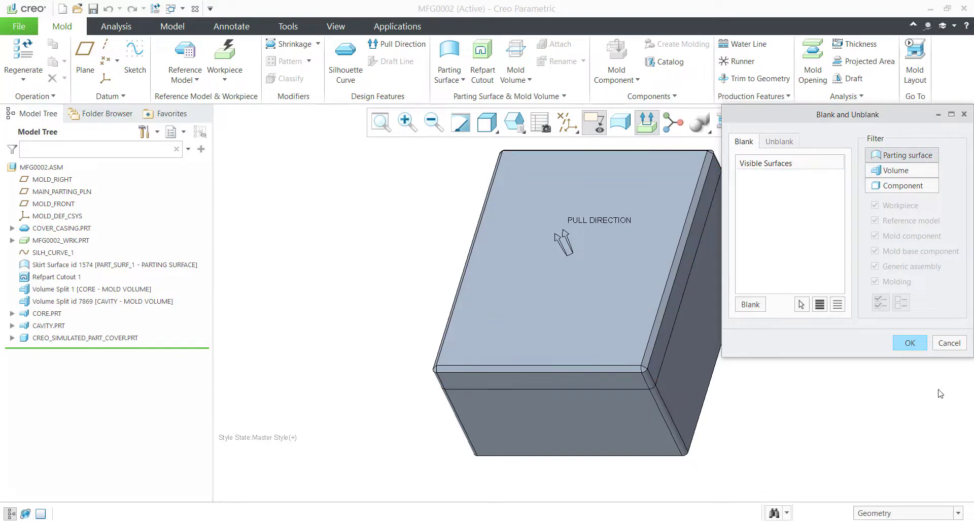
click(910, 343)
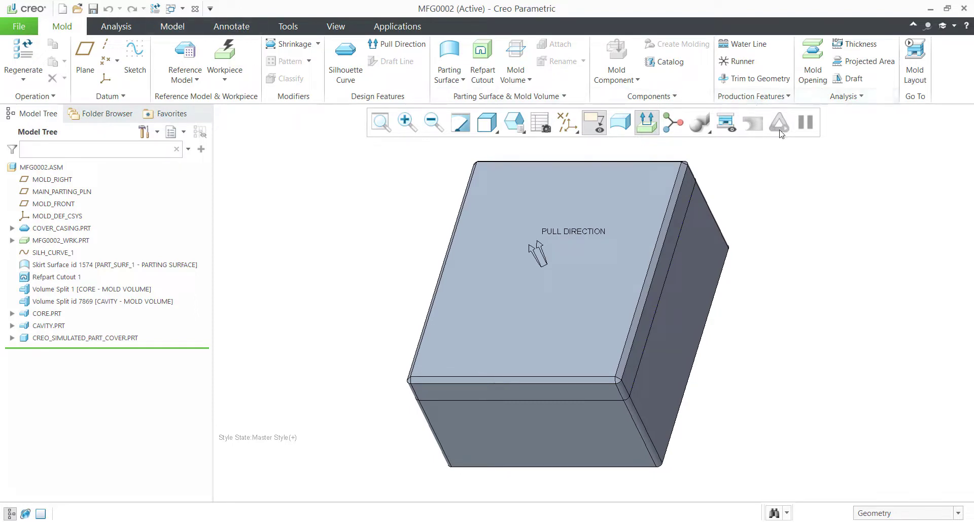
Define a mold opening step that moves the CORE part by -70.0 along its vertical corner edge.
click(813, 80)
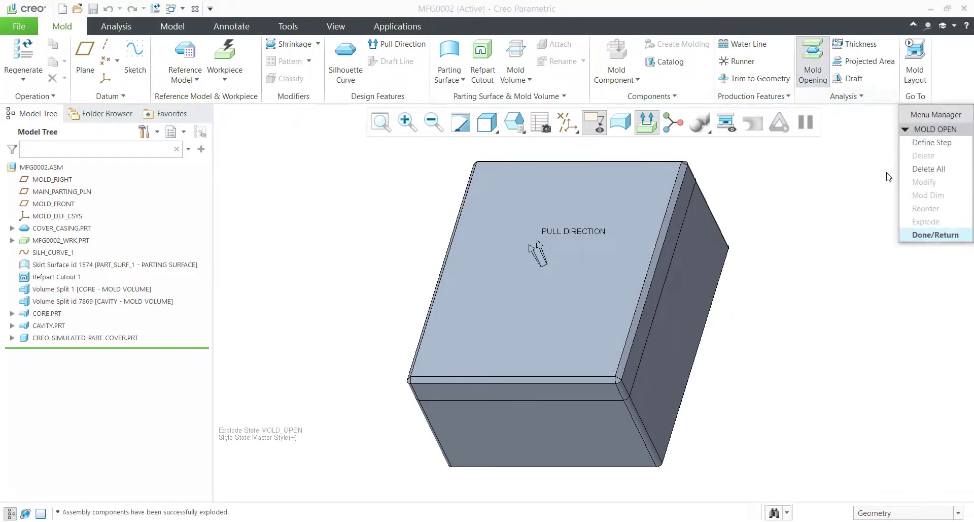
click(938, 146)
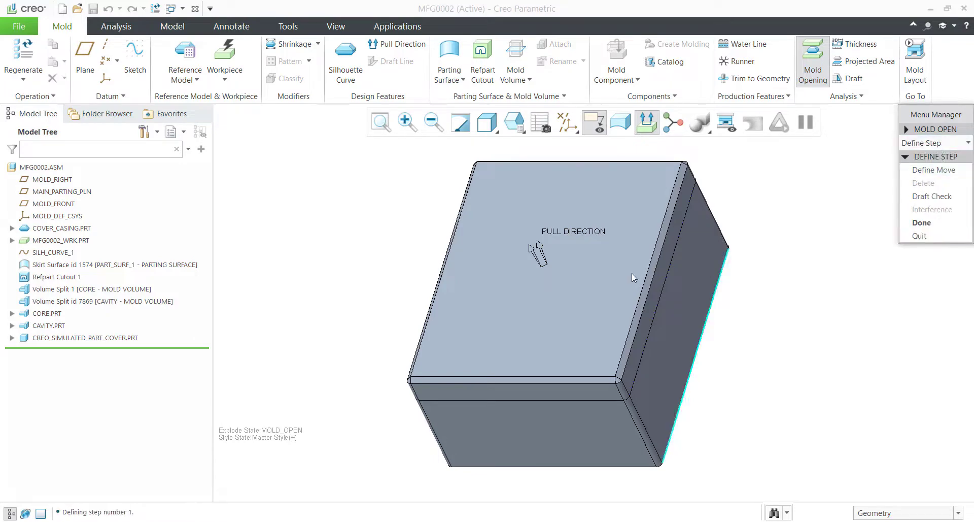
click(957, 170)
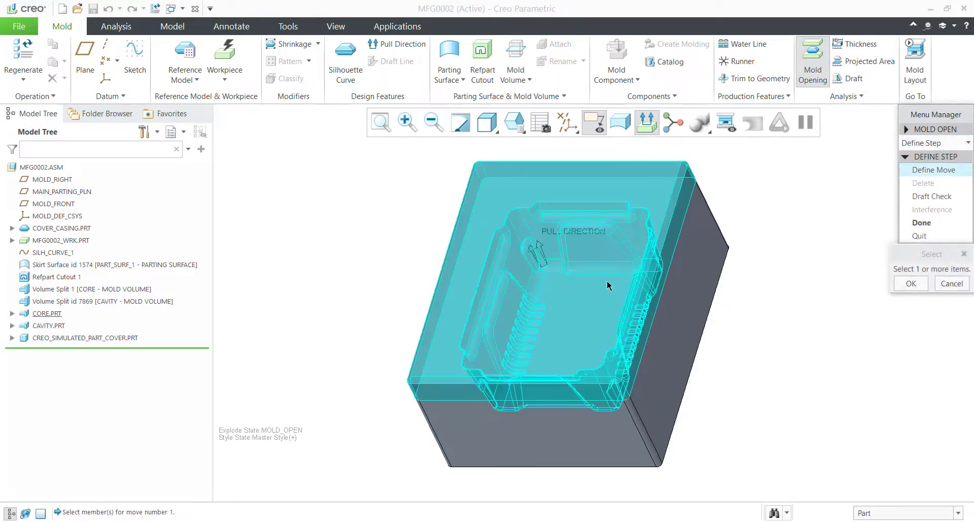
click(607, 282)
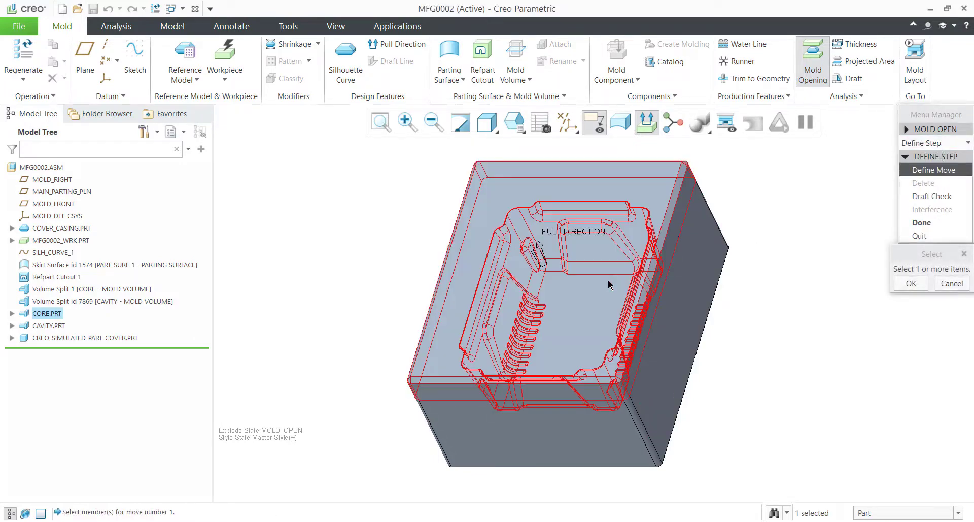
click(911, 284)
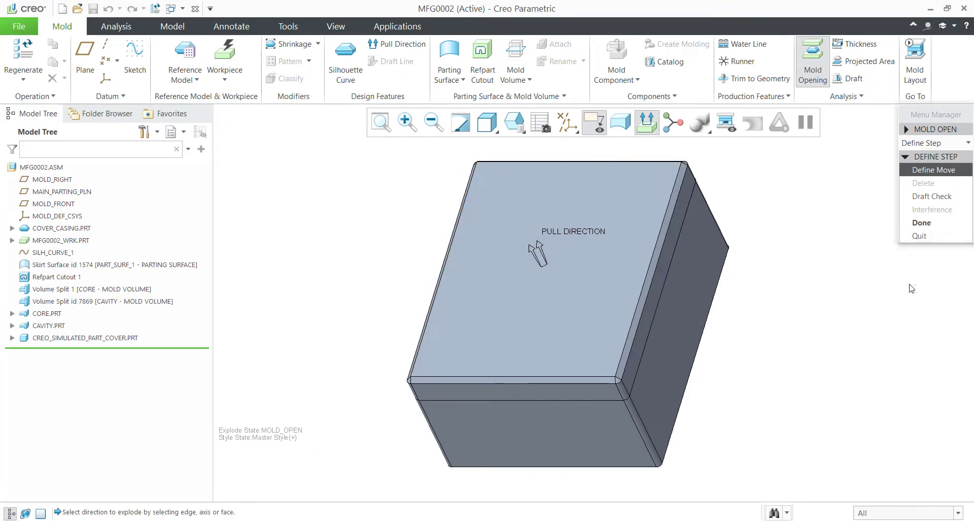
click(619, 391)
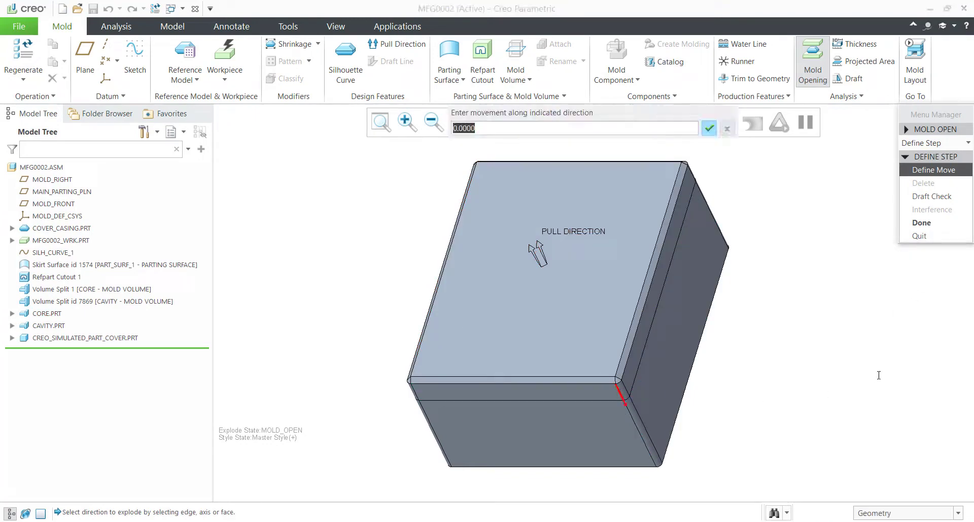
text(-)
text(70.0)
key(Return)
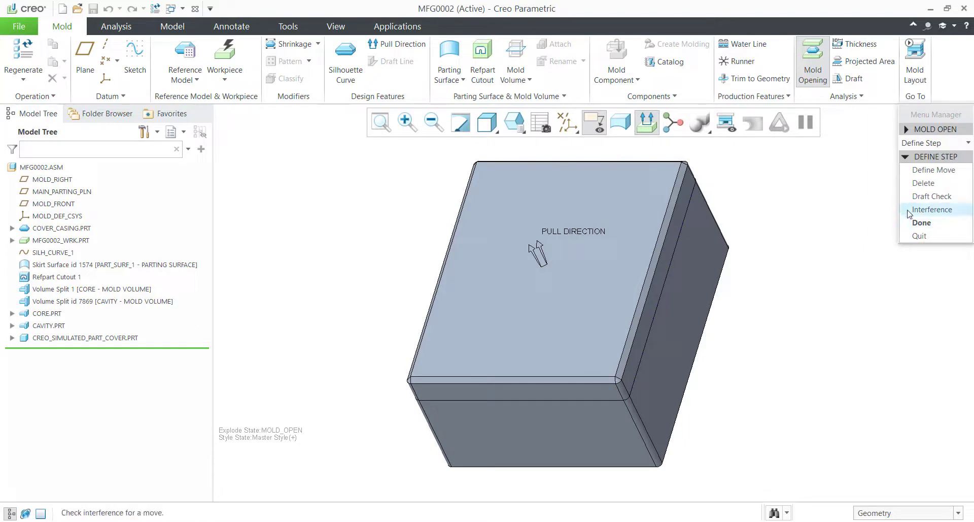
click(924, 222)
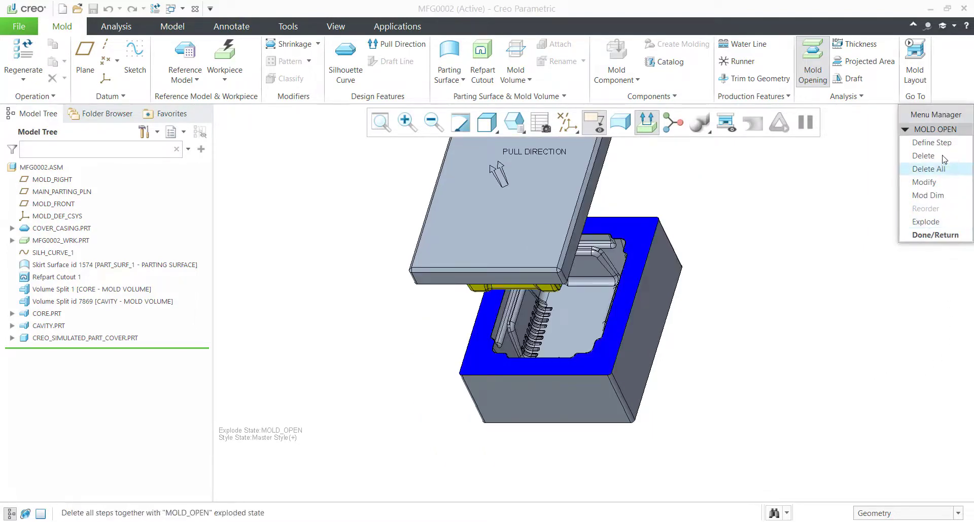
Define a second mold opening step that moves the CAVITY part by 150 along its vertical corner edge, and finish the mold opening.
click(929, 142)
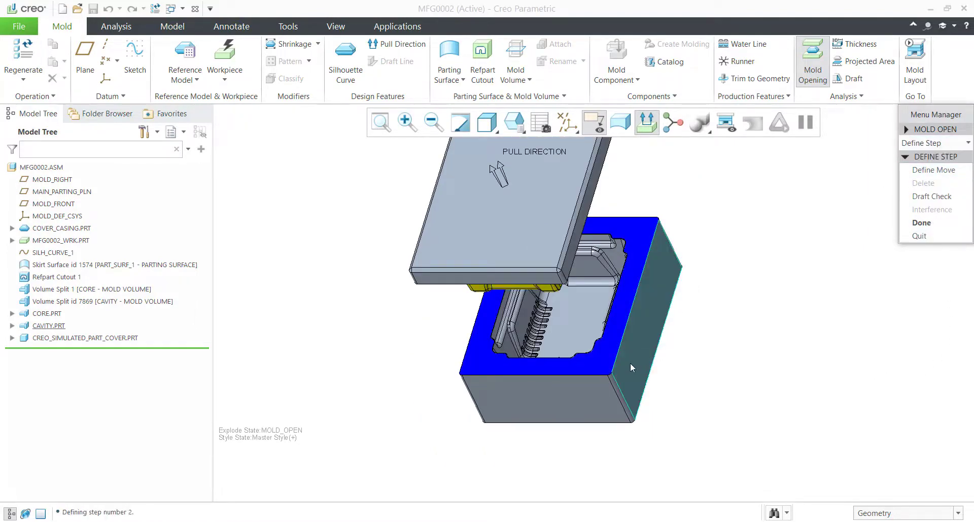
click(939, 172)
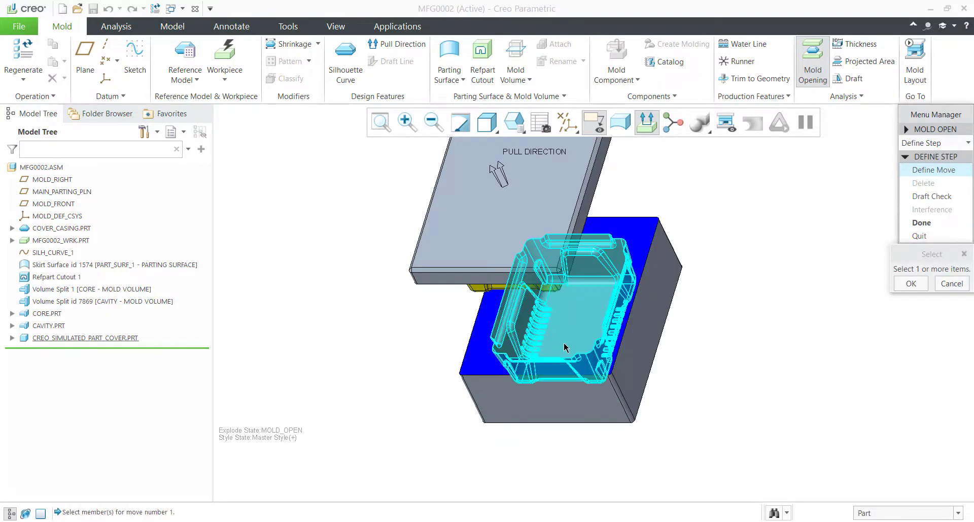
click(561, 383)
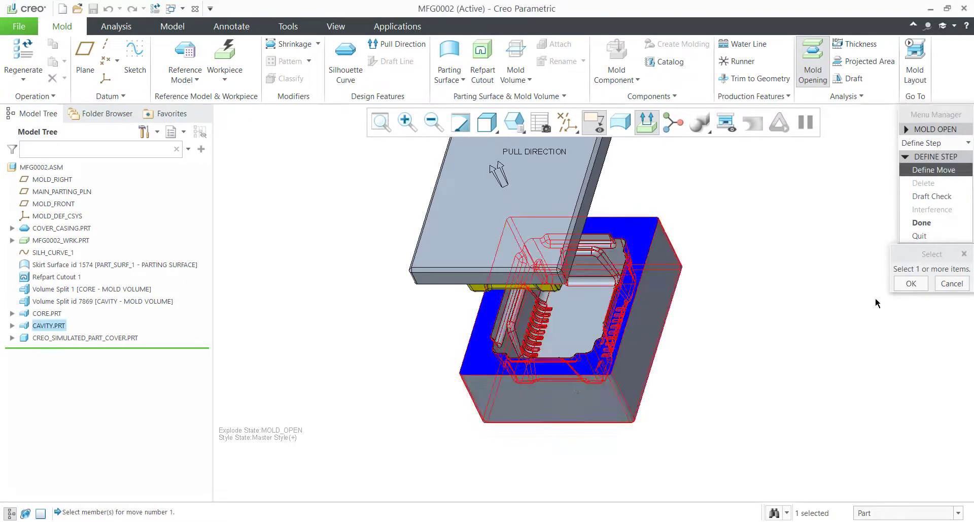
click(912, 283)
click(622, 395)
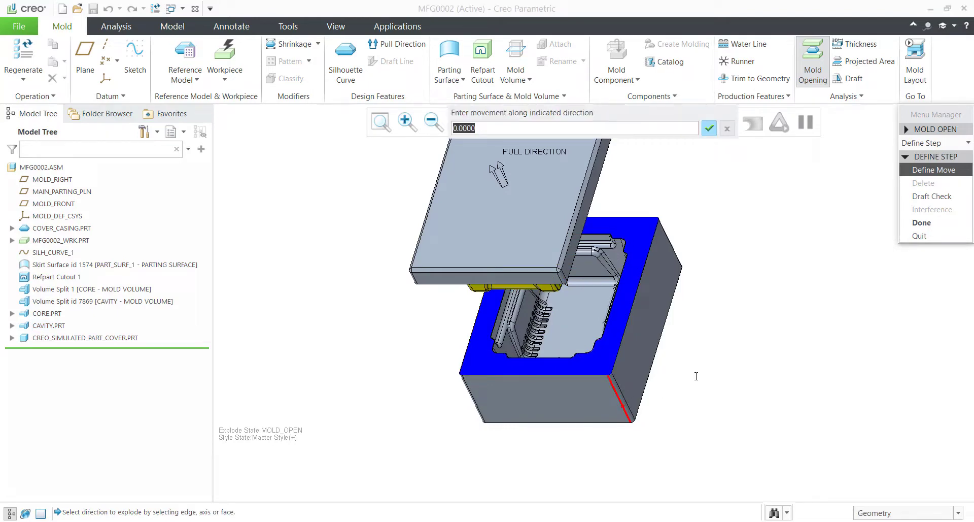
text(150)
key(Return)
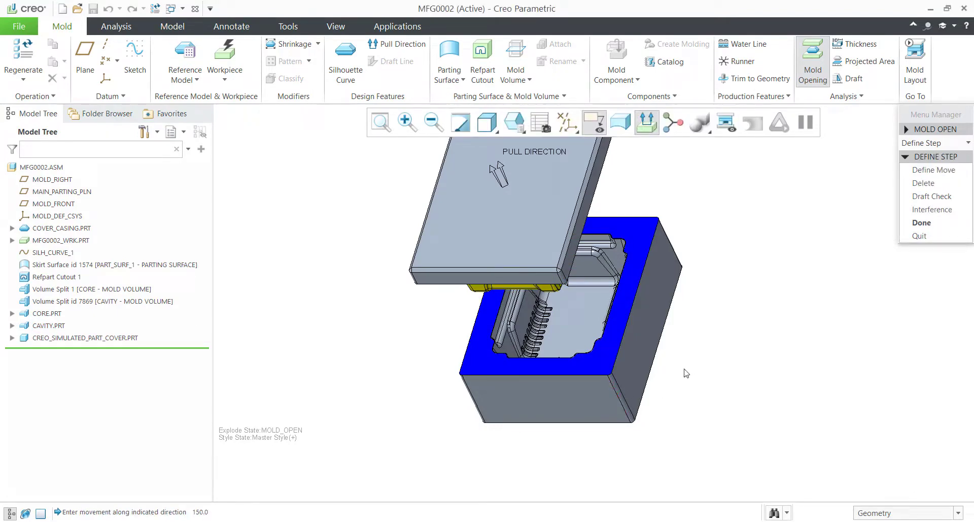
click(933, 223)
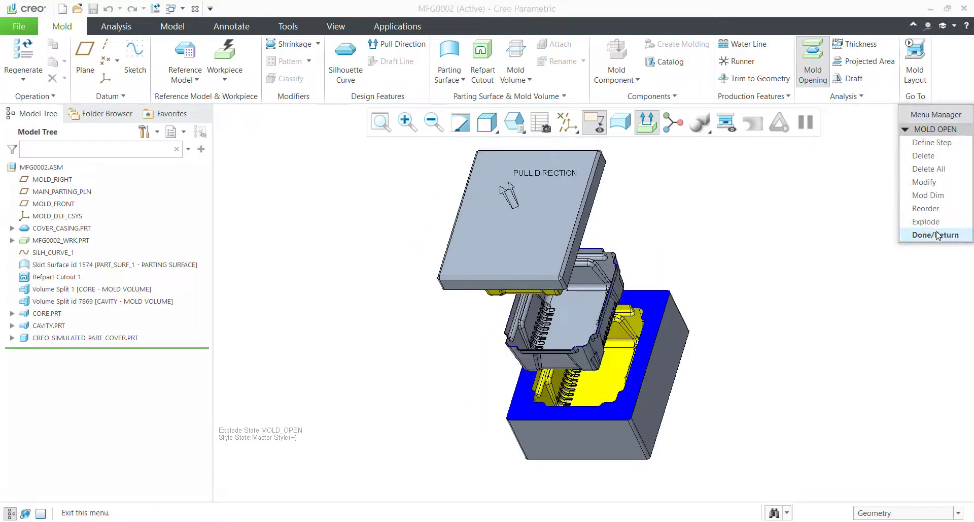
click(936, 235)
Open the exploded mold opening state again and inspect the separated core, molding and cavity from several angles.
click(813, 61)
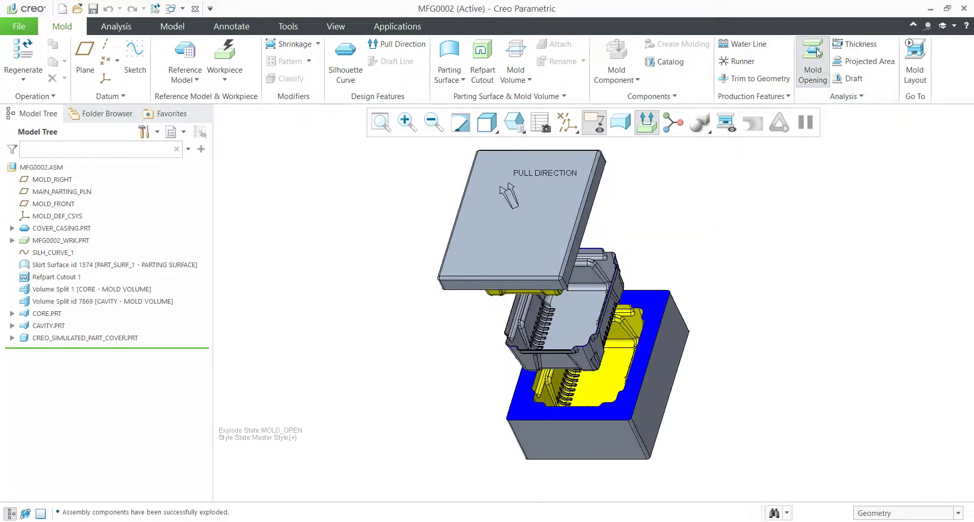
mouse_move(654, 292)
middle_down()
mouse_move(507, 150)
mouse_move(422, 147)
mouse_move(395, 157)
mouse_move(505, 162)
mouse_move(478, 208)
mouse_move(477, 265)
middle_up()
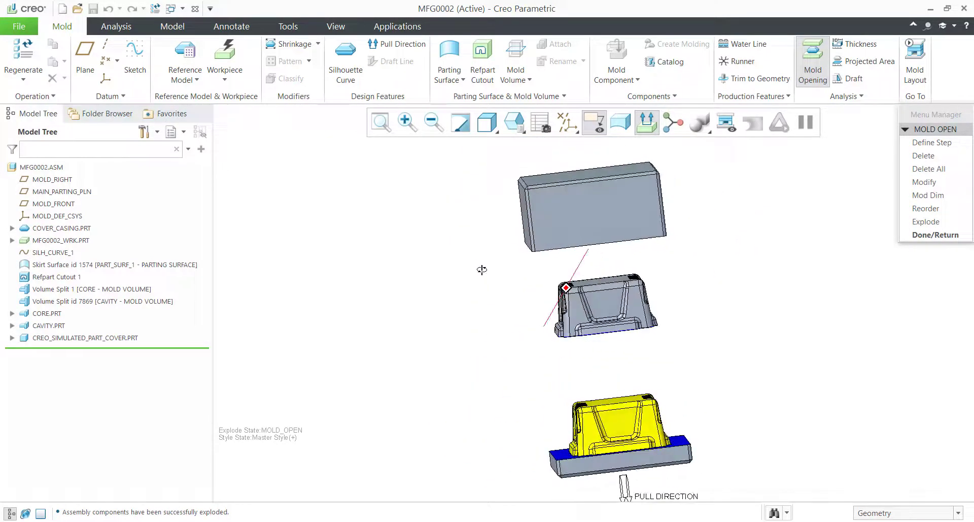
middle_drag(807, 274, 620, 127)
shift+middle_drag(767, 316, 686, 348)
key(ctrl+d)
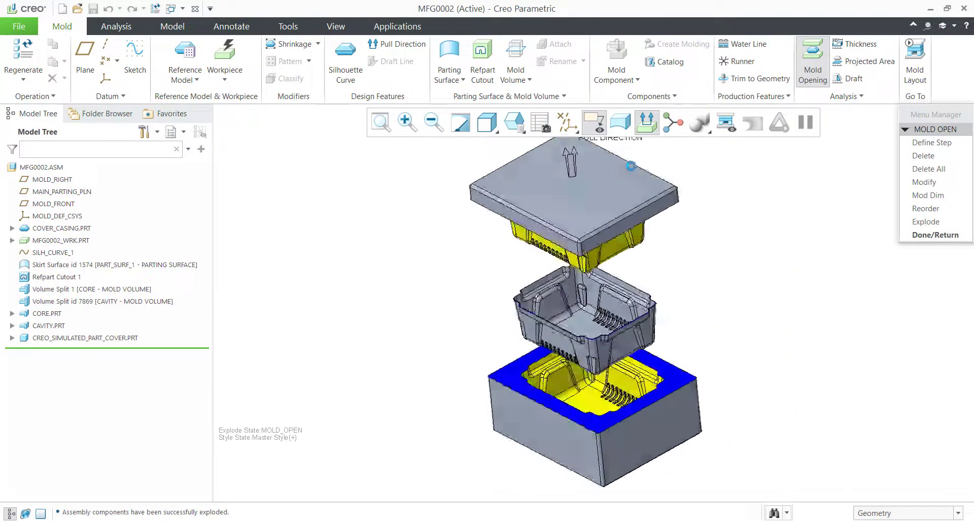